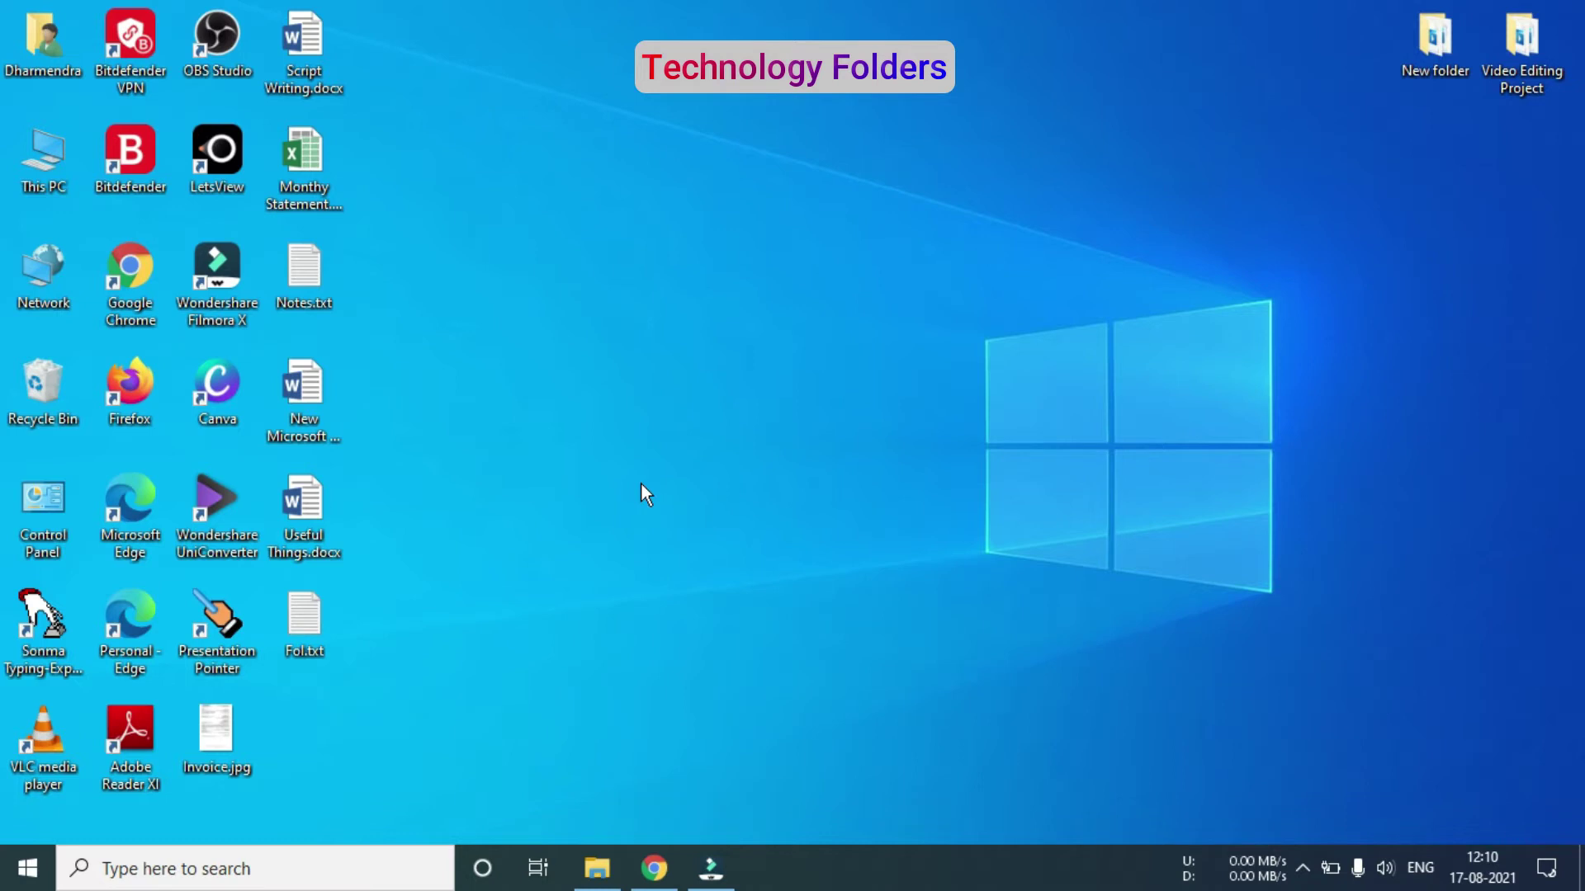
Step: Create a new text document on the desktop and open it in Notepad
{"action": "right_click", "coordinate": [645, 423]}
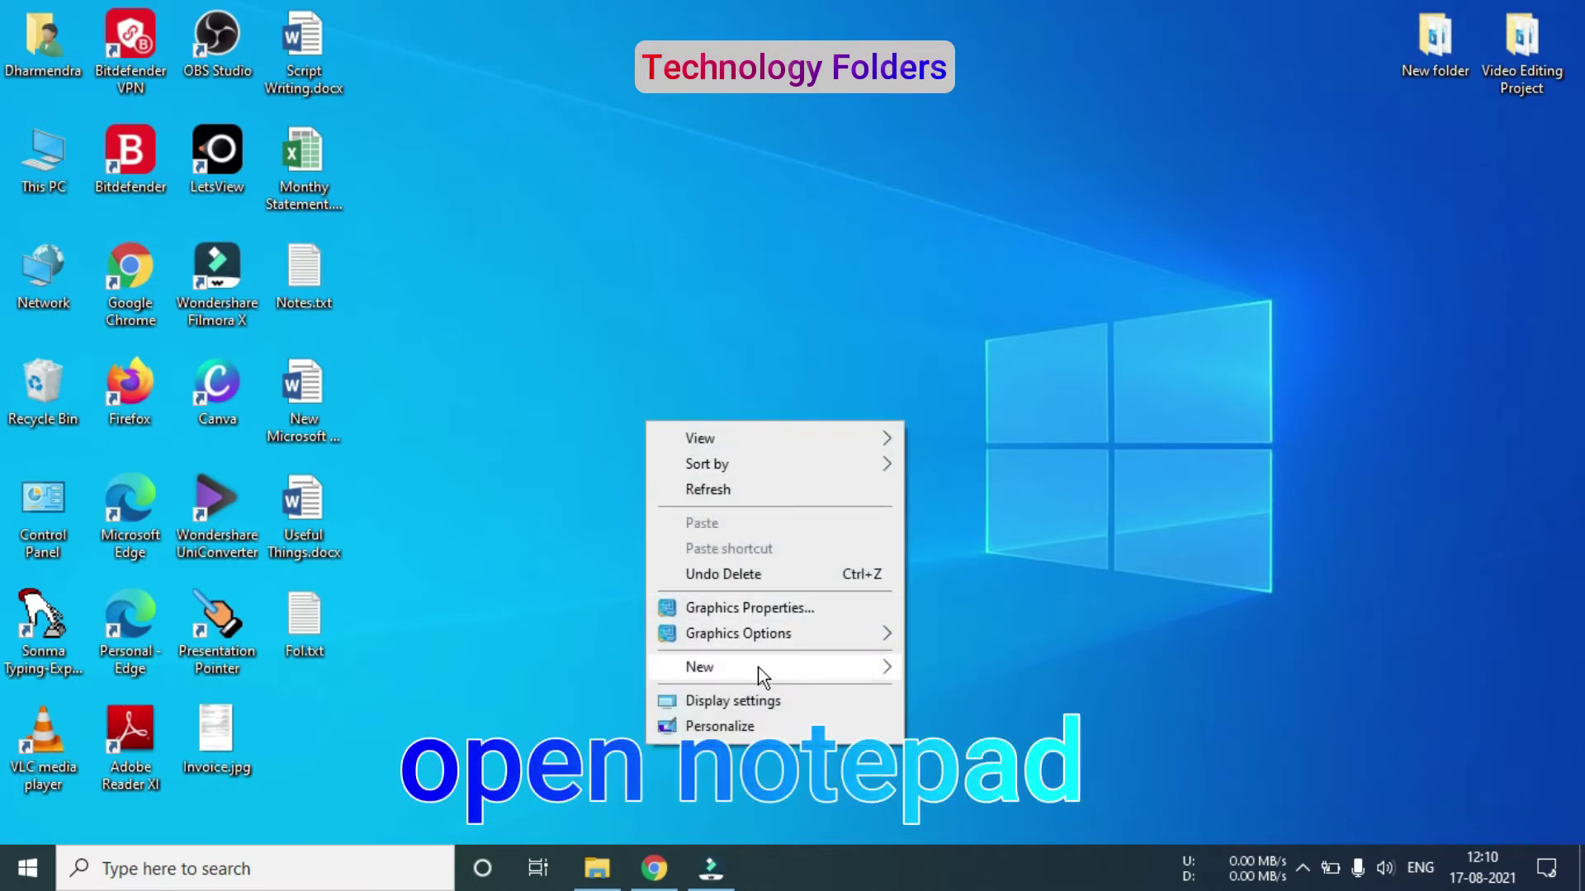
{"action": "mouse_move", "coordinate": [760, 673]}
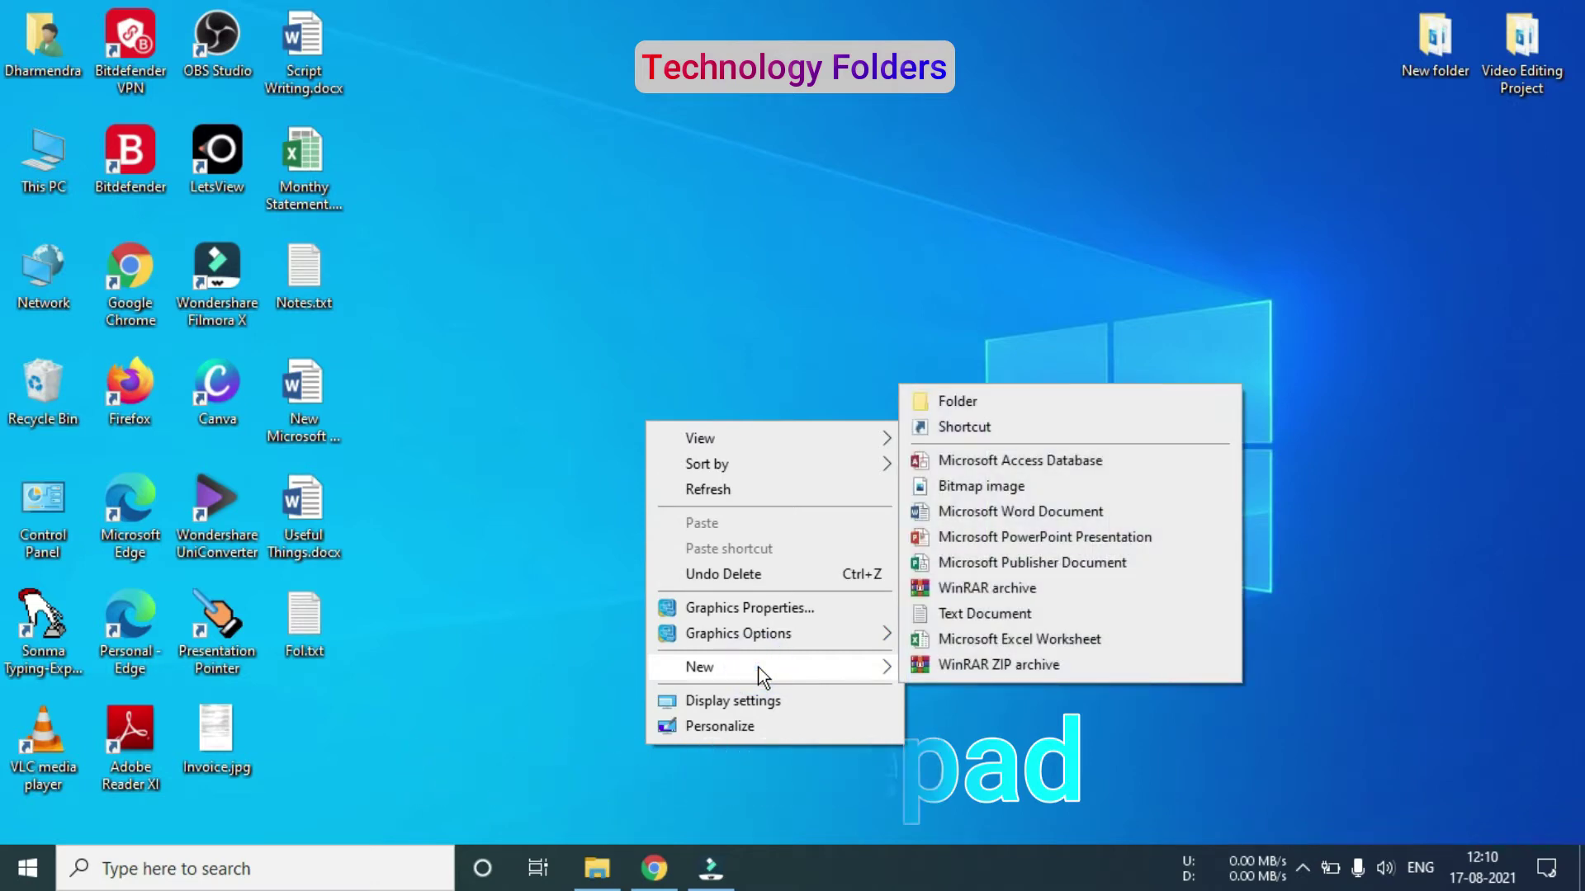
{"action": "left_click", "coordinate": [1002, 615]}
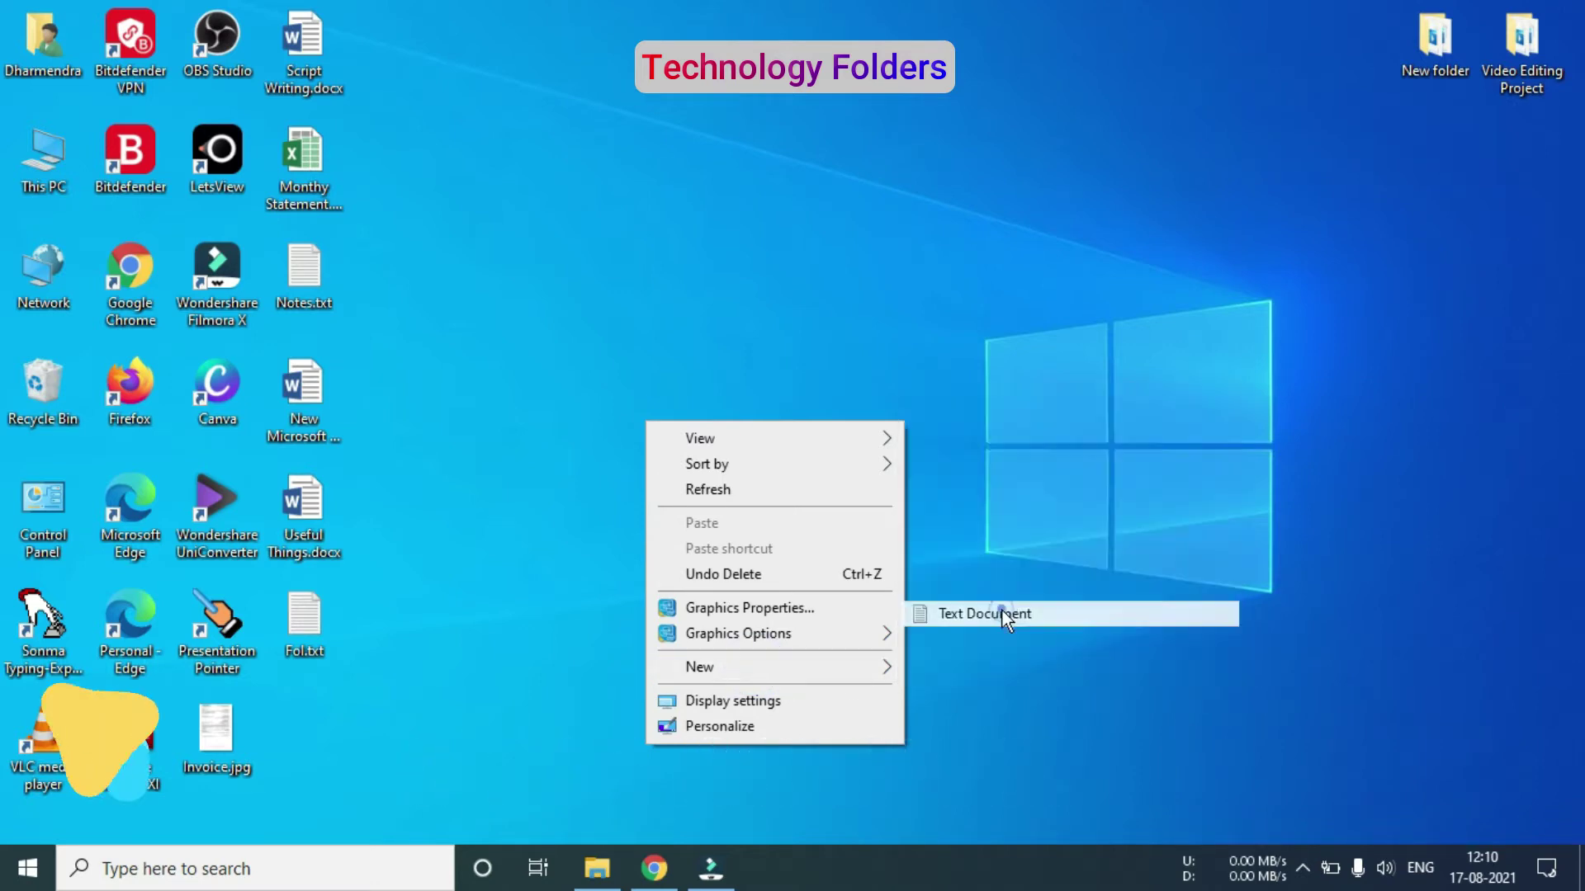
{"action": "left_click", "coordinate": [648, 513]}
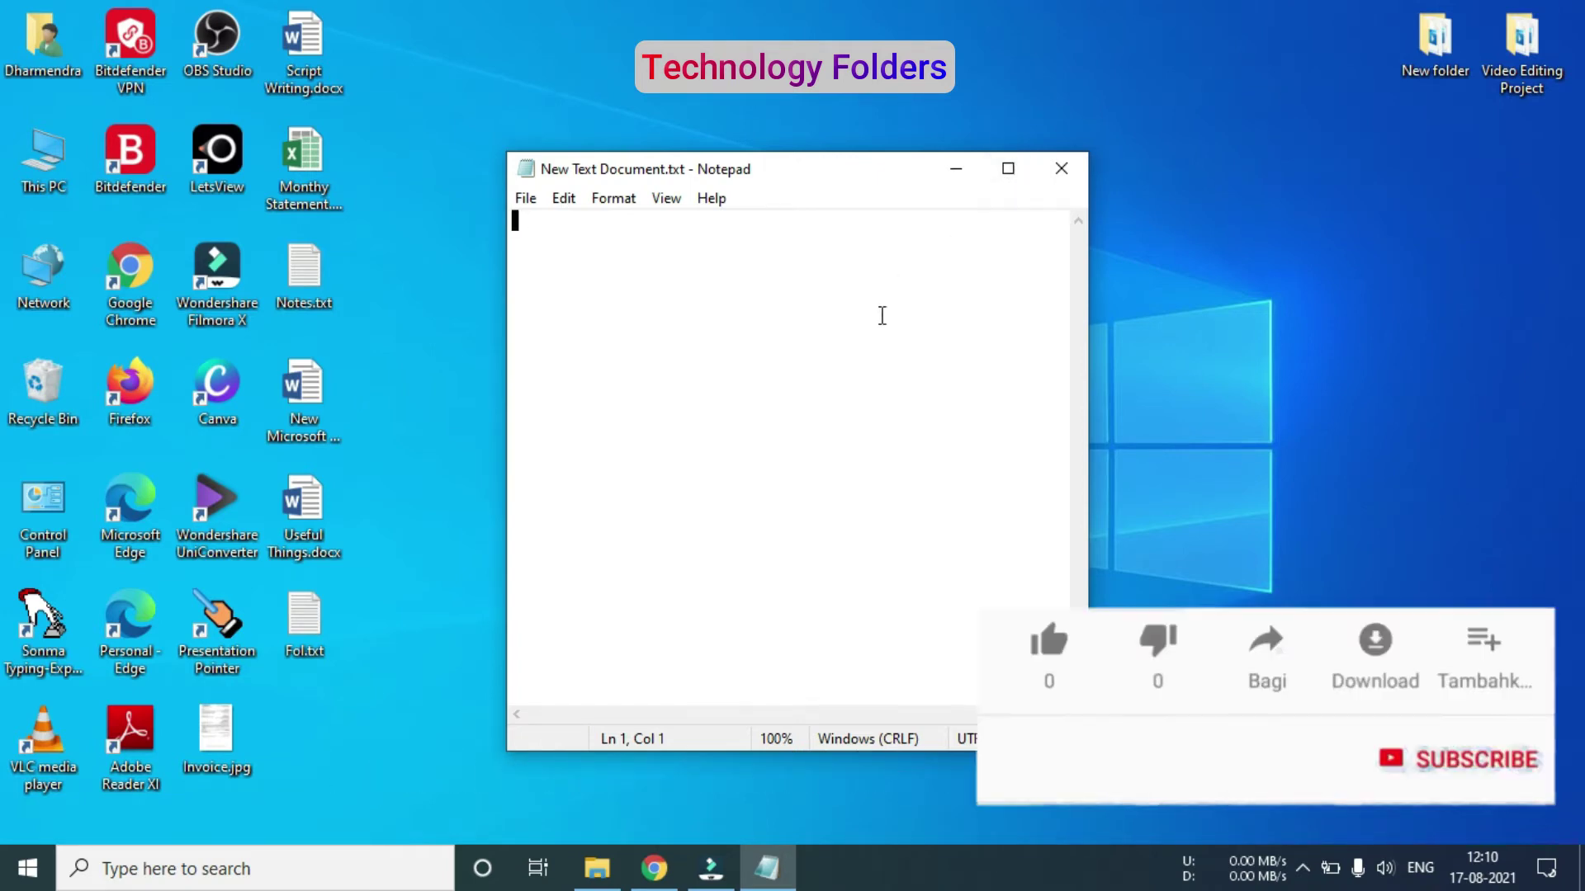
Step: Write the first three folder-creation commands on separate lines: "md raj", "md sonu" and "md pop"
{"action": "type", "text": "md "}
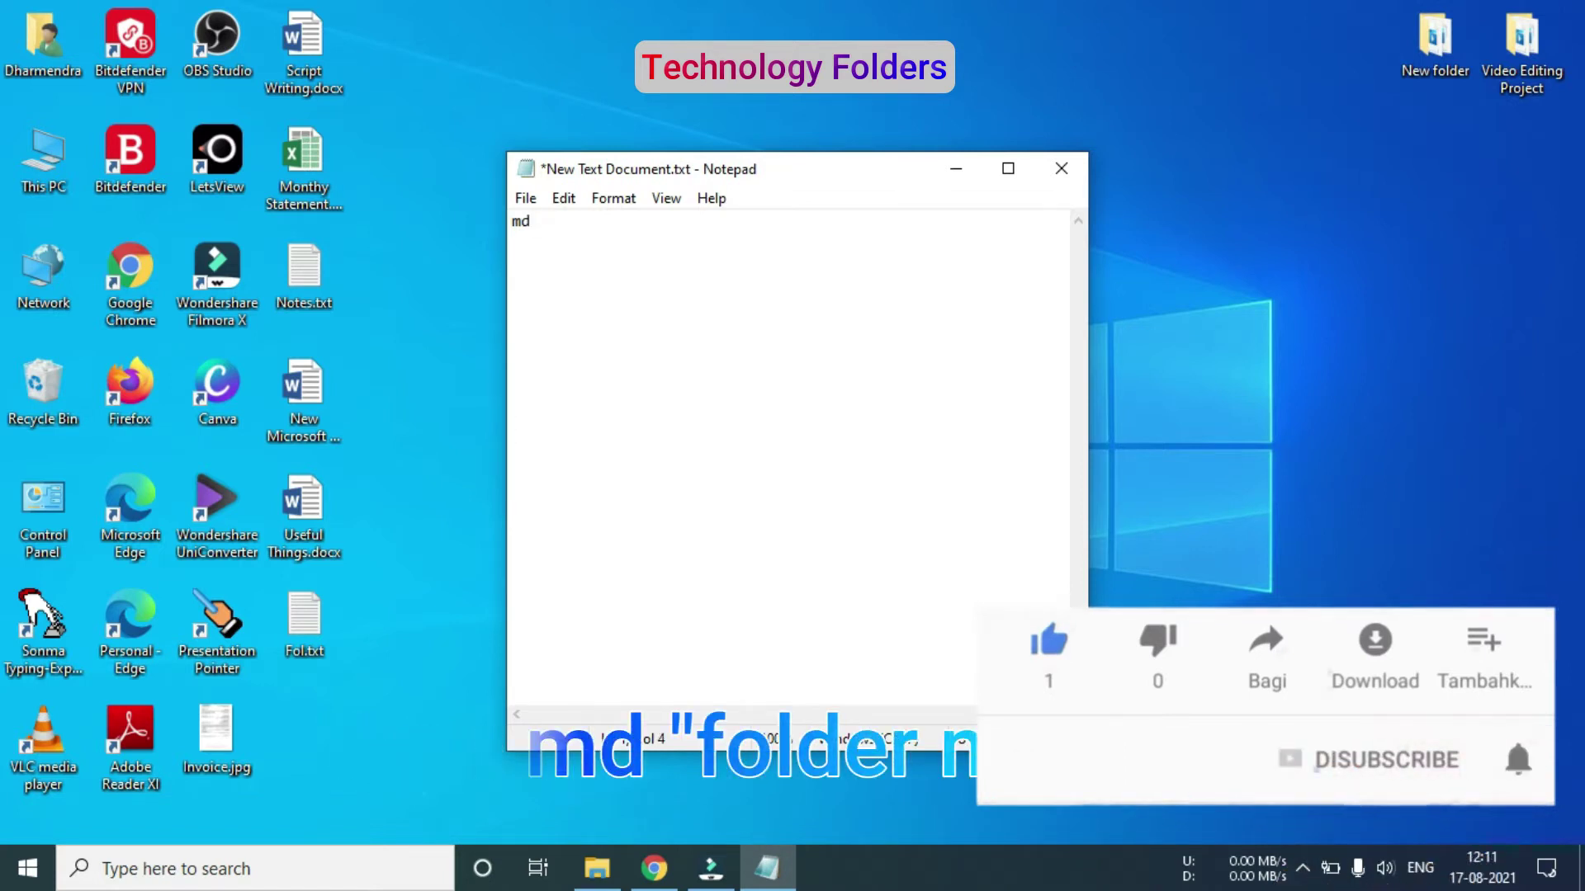
{"action": "type", "text": "raj"}
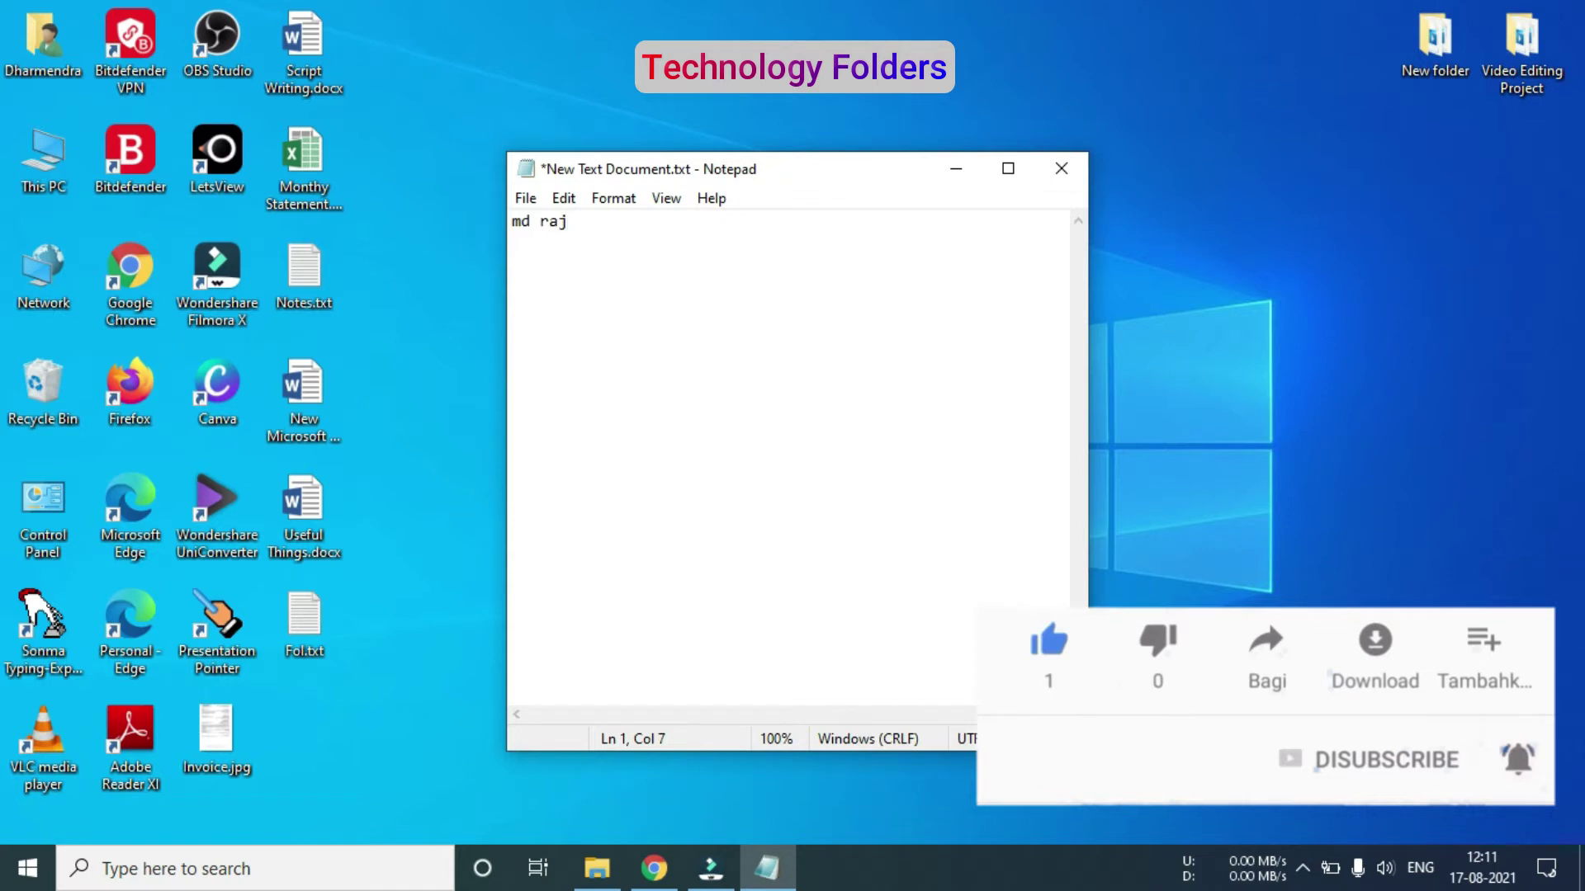
{"action": "key", "text": "Return"}
{"action": "type", "text": "md "}
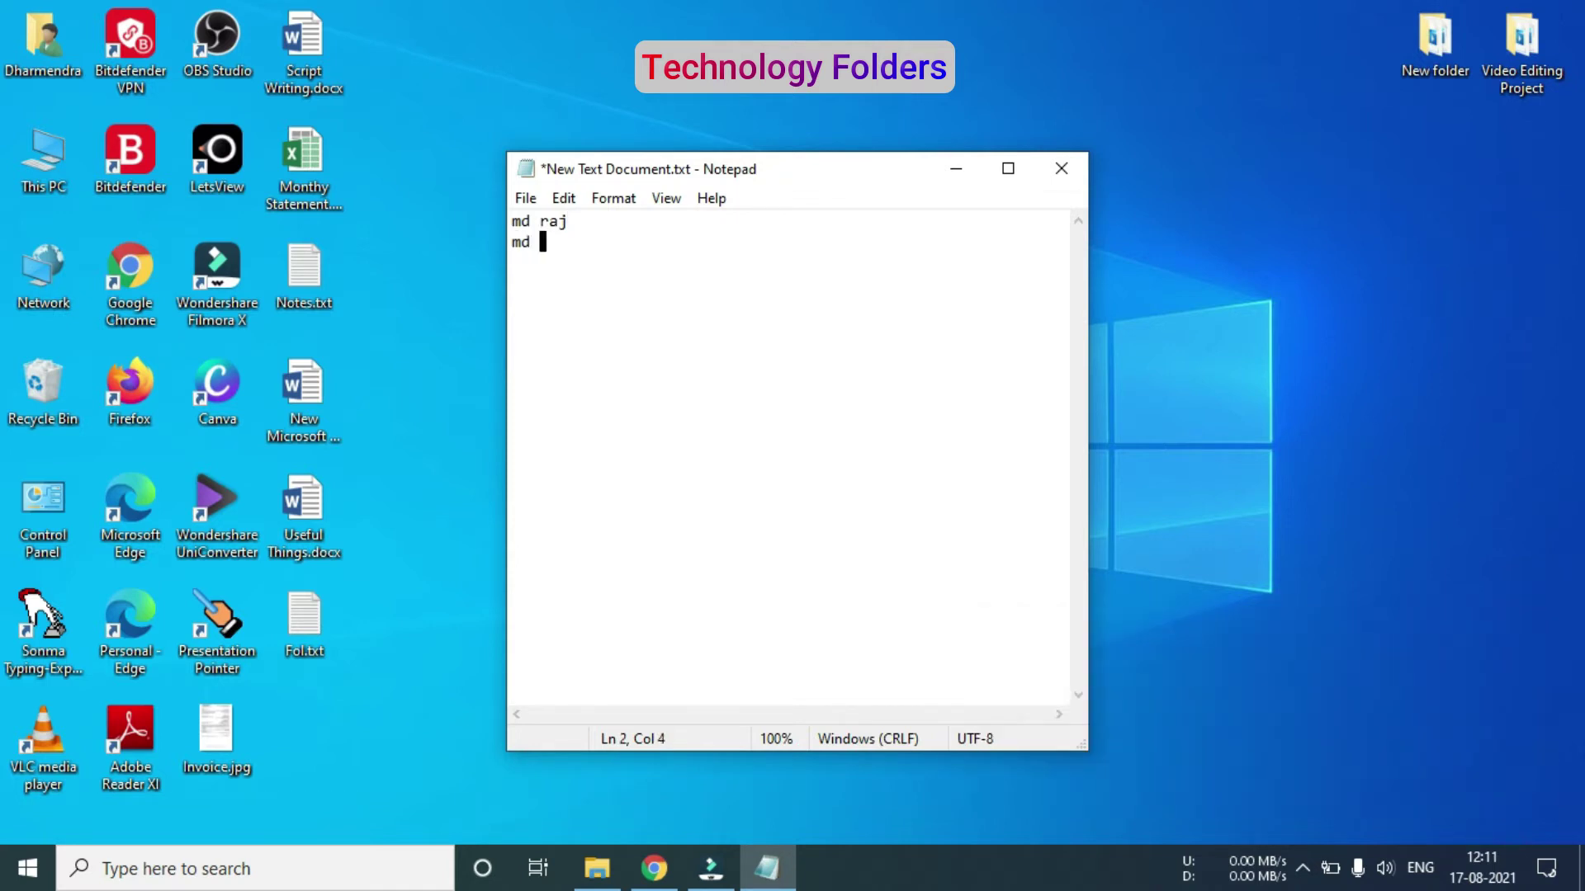
{"action": "type", "text": "sonu"}
{"action": "key", "text": "Return"}
{"action": "type", "text": "md pop"}
{"action": "key", "text": "Return"}
Step: Add three more command lines below: "md tiger", "md raju" and "md rajuo"
{"action": "type", "text": "md"}
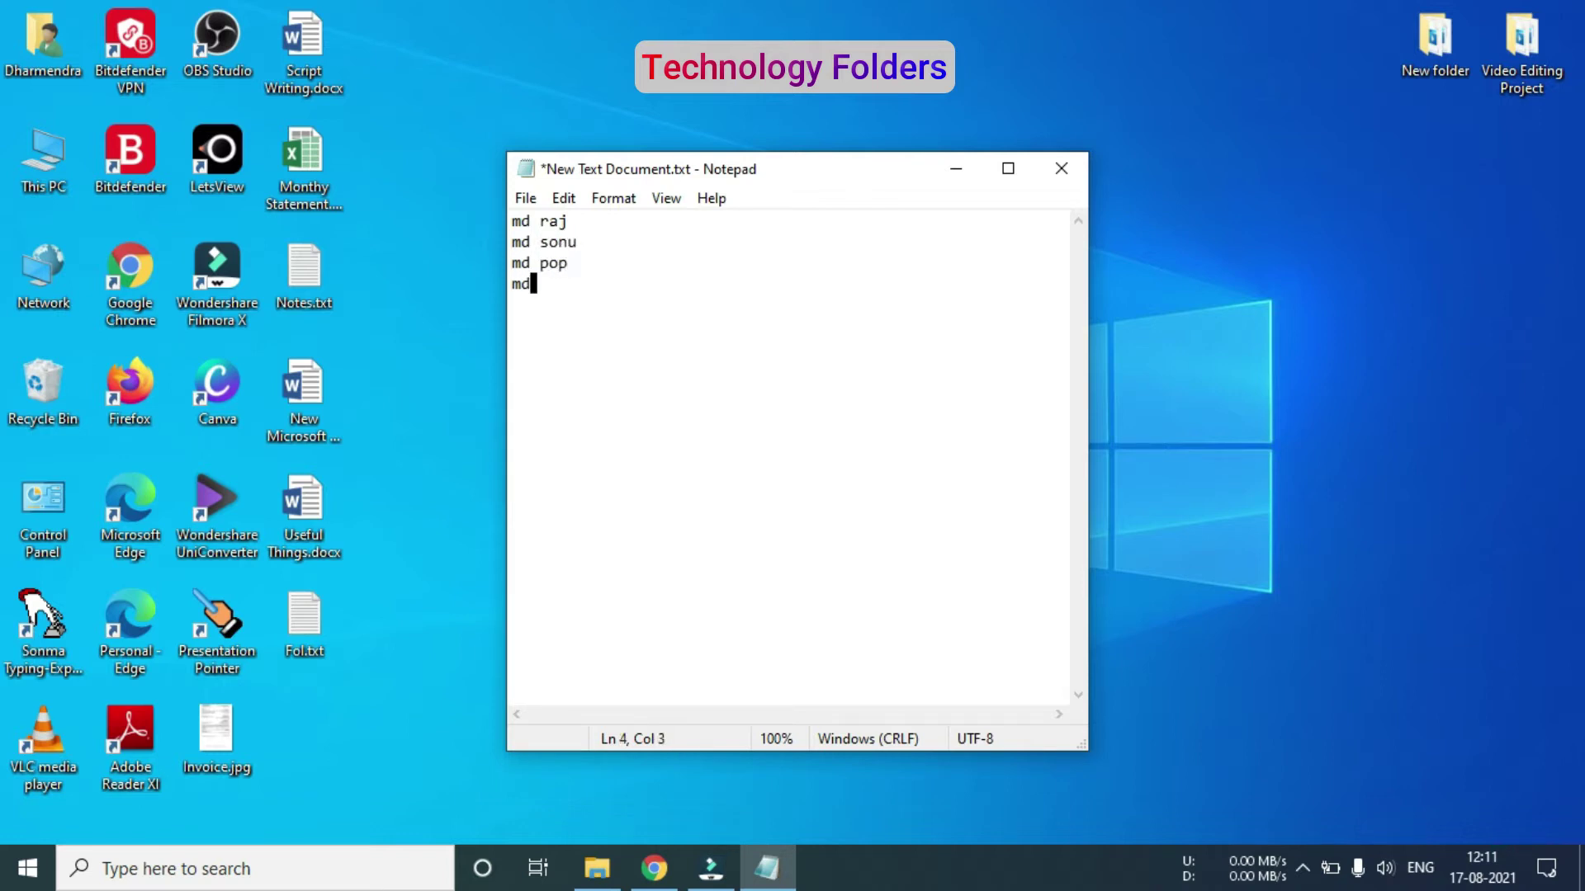
{"action": "type", "text": " tiger"}
{"action": "key", "text": "Return"}
{"action": "type", "text": "md raju"}
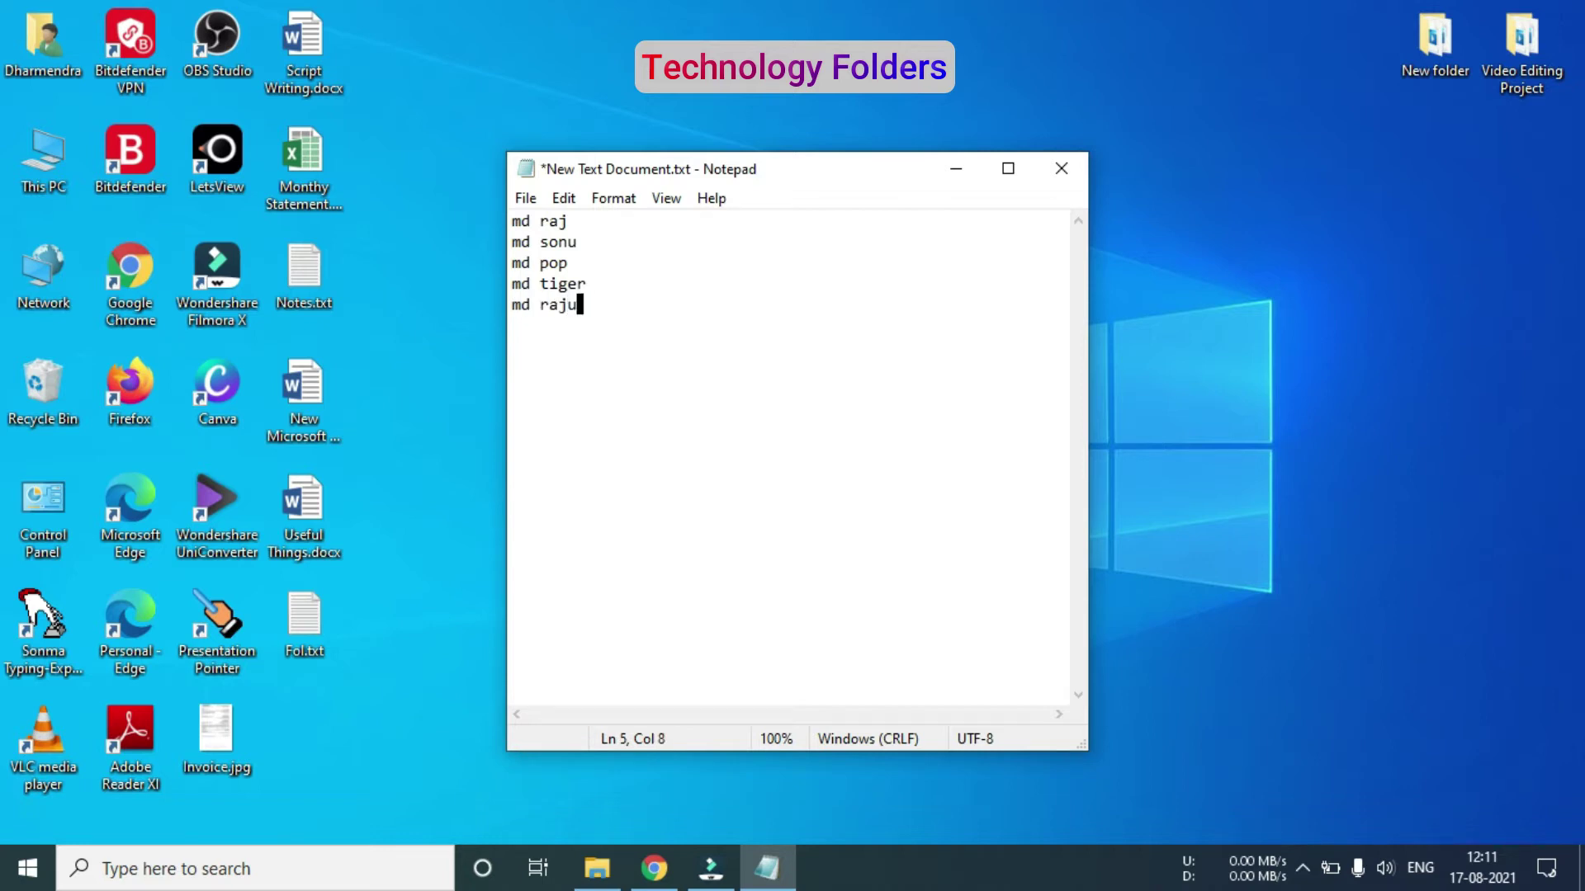
{"action": "key", "text": "Return"}
{"action": "type", "text": "md rajuo"}
{"action": "key", "text": "Return"}
Step: Complete the command list with the lines "md sohan", "md ravi" and "md text.file"
{"action": "type", "text": "md"}
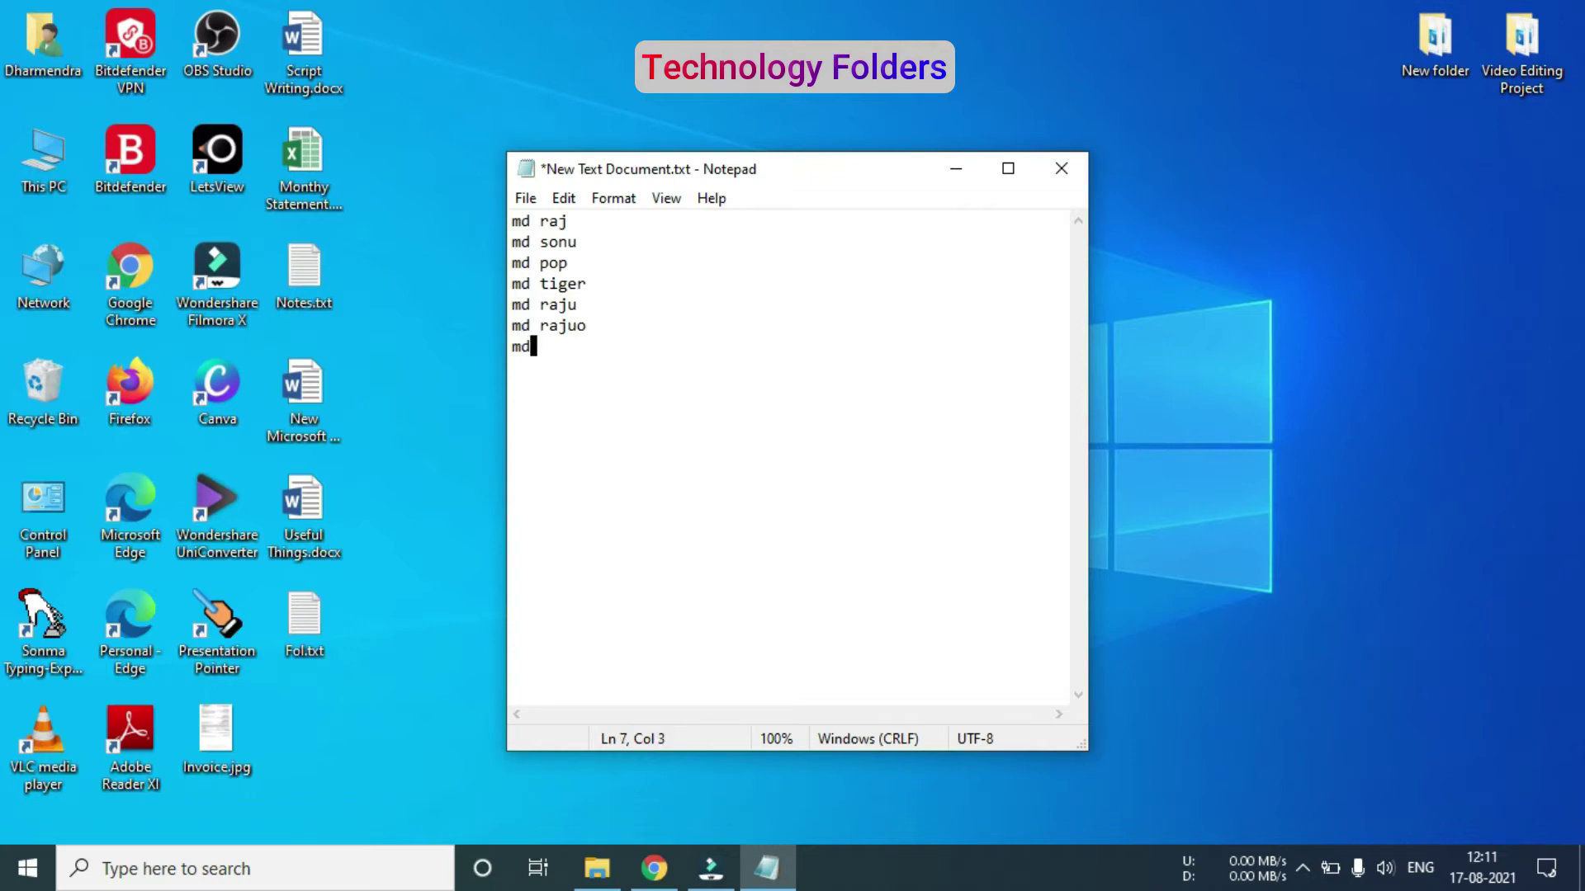
{"action": "type", "text": " sohan"}
{"action": "key", "text": "Return"}
{"action": "type", "text": "md ravi"}
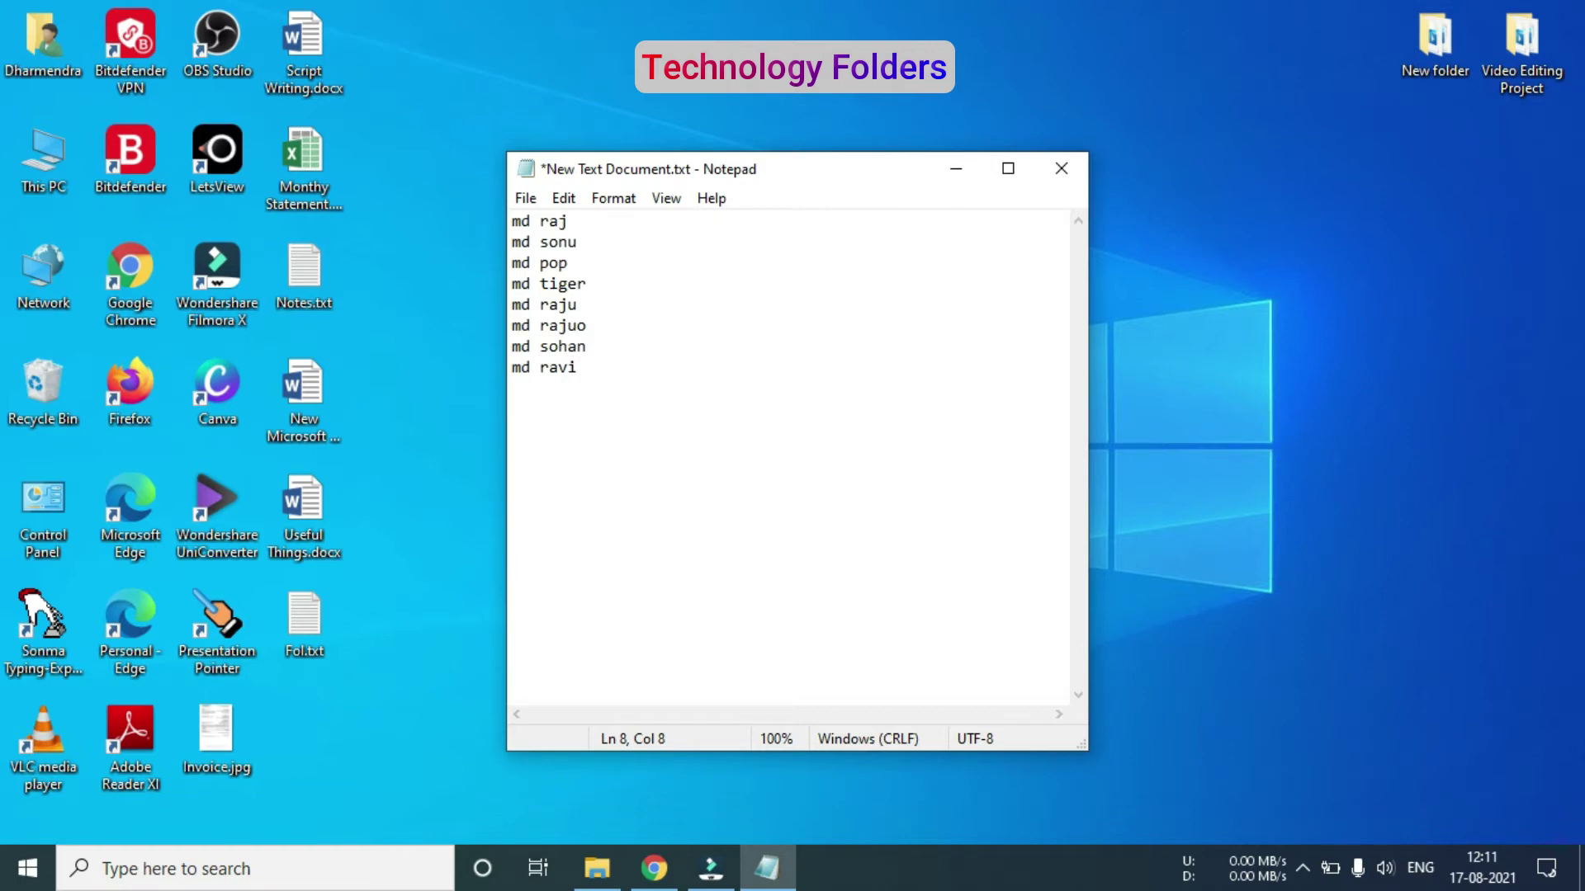
{"action": "key", "text": "Return"}
{"action": "type", "text": "md text"}
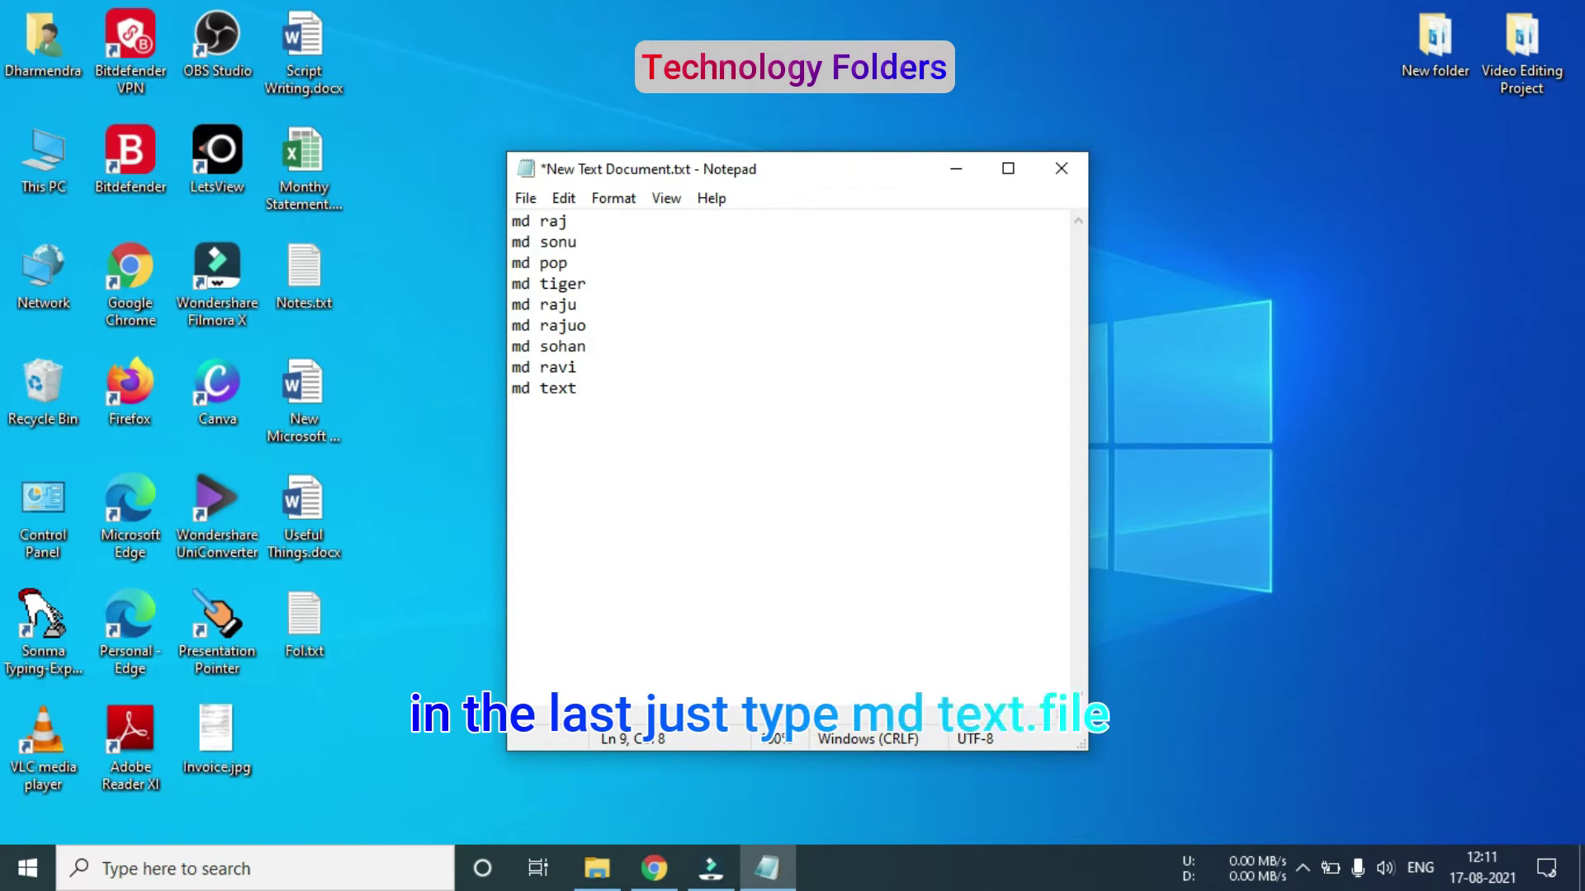
{"action": "type", "text": ".file"}
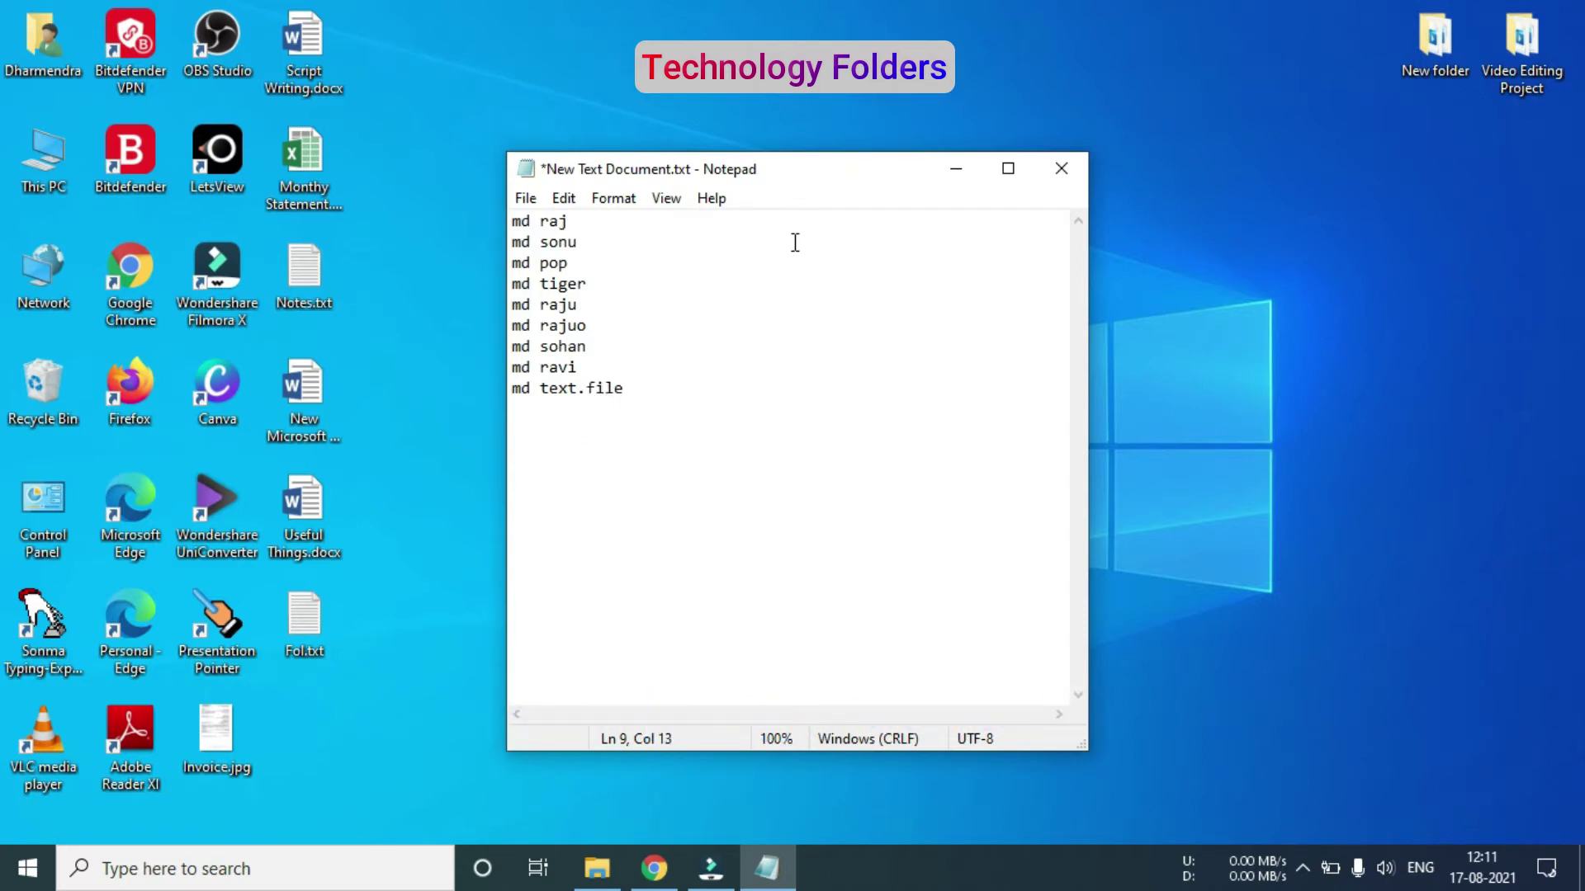
Step: Save the list of md commands in the current text document
{"action": "left_click", "coordinate": [525, 198]}
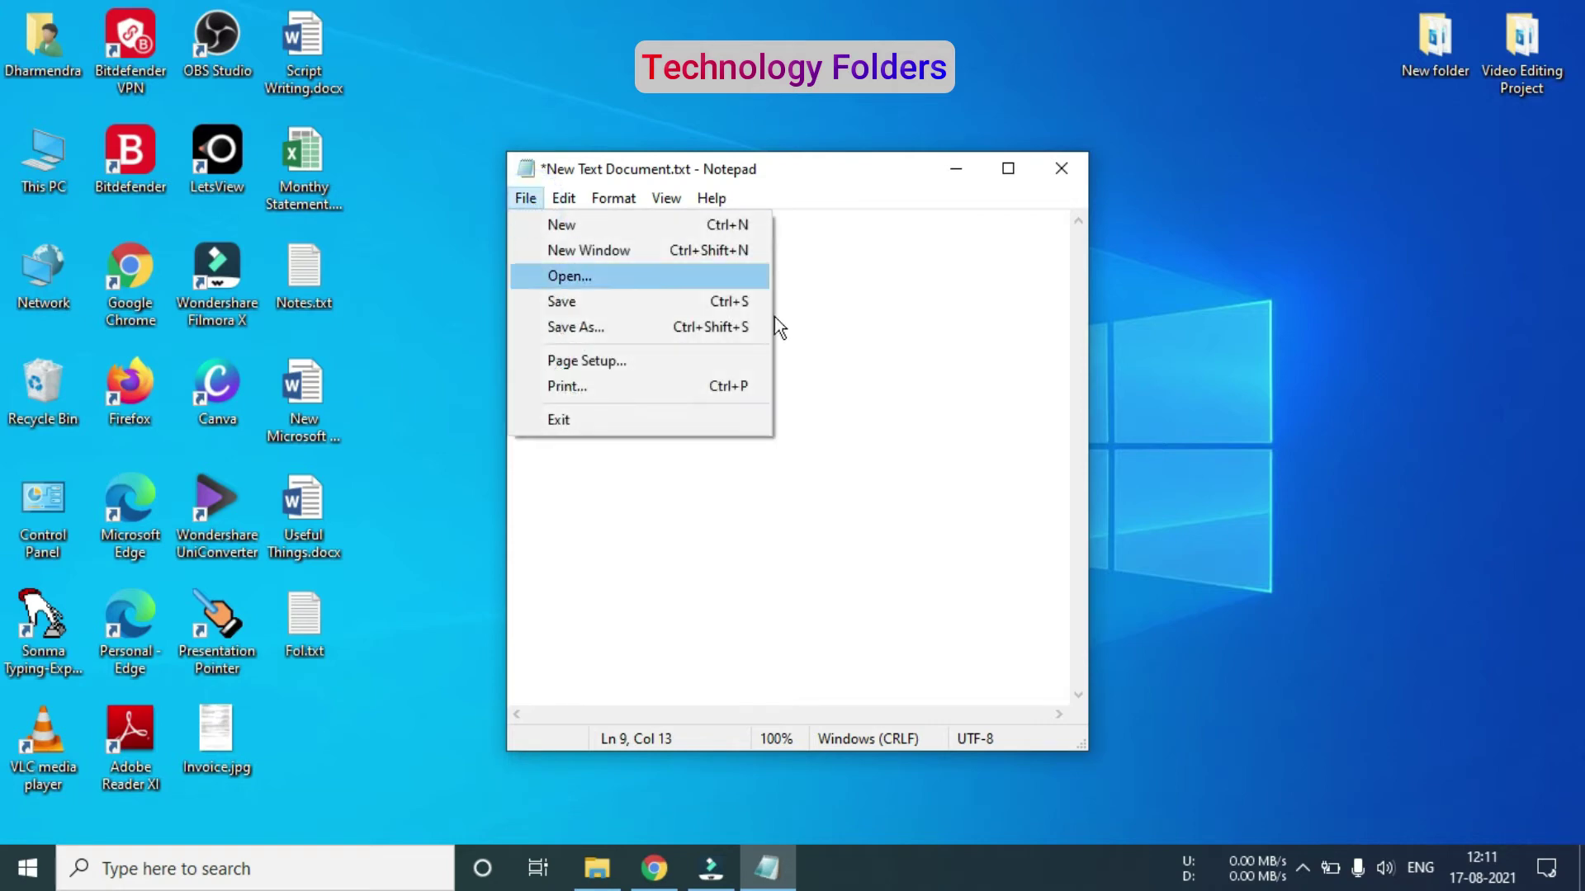
{"action": "left_click", "coordinate": [866, 329]}
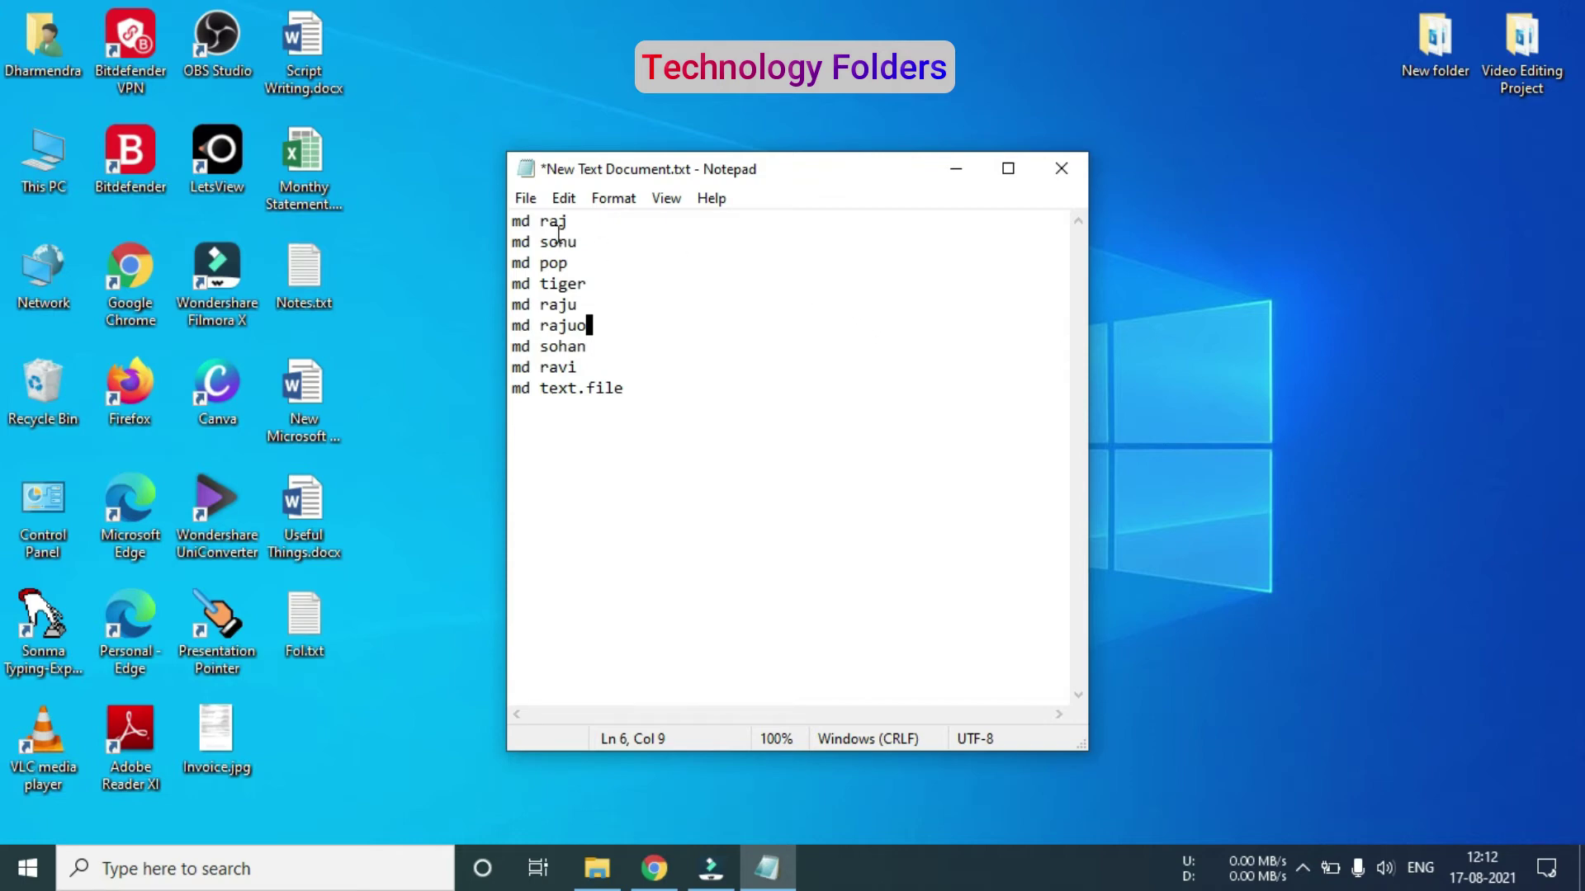
{"action": "left_click", "coordinate": [525, 199]}
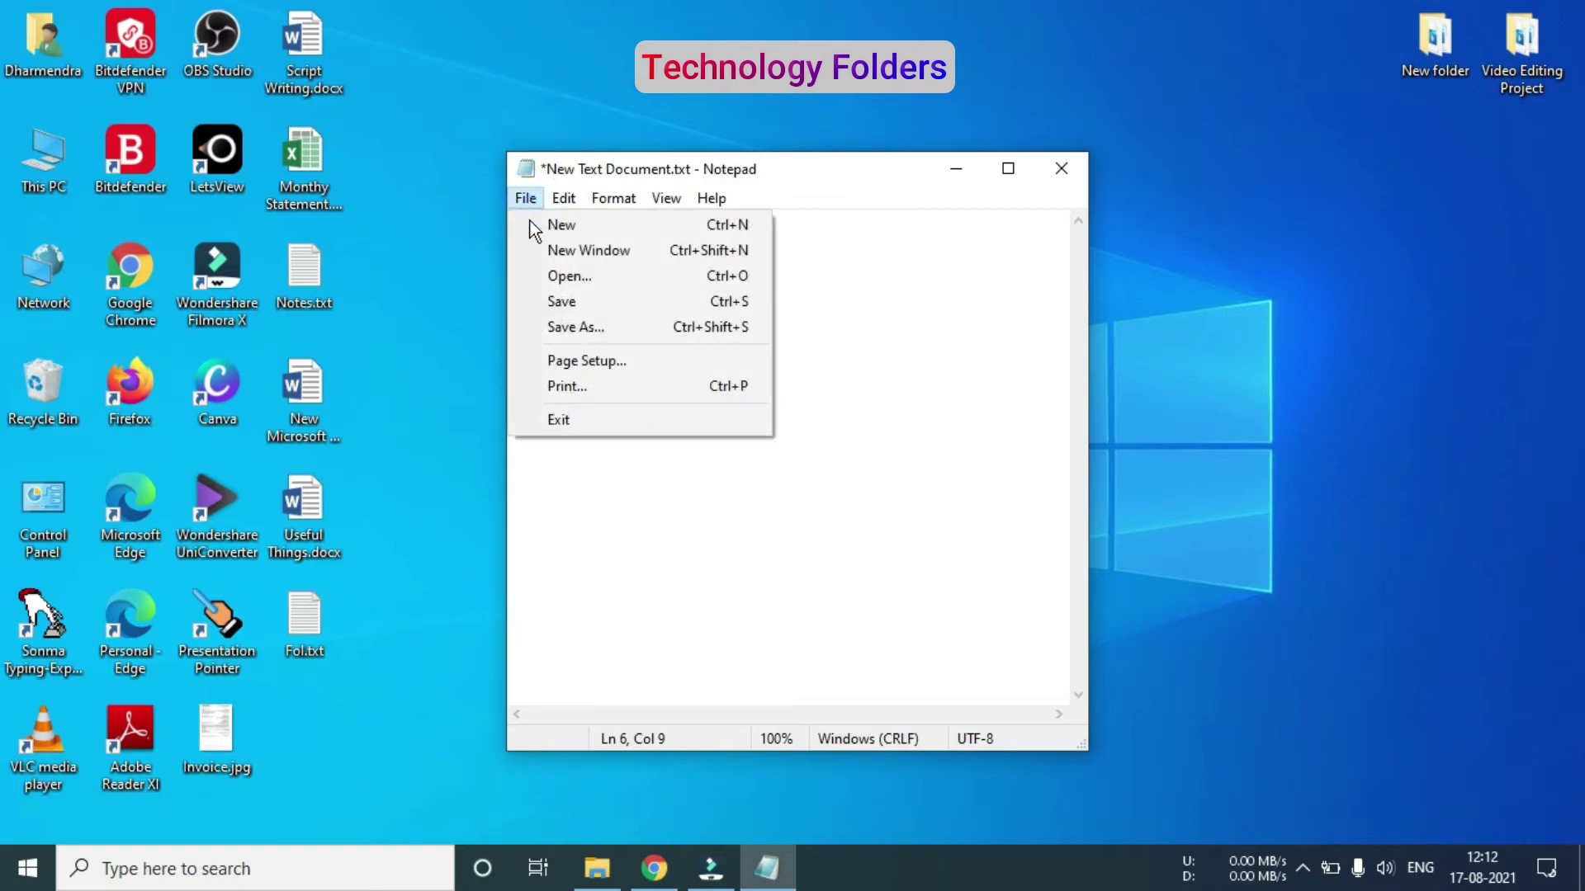
{"action": "left_click", "coordinate": [556, 302]}
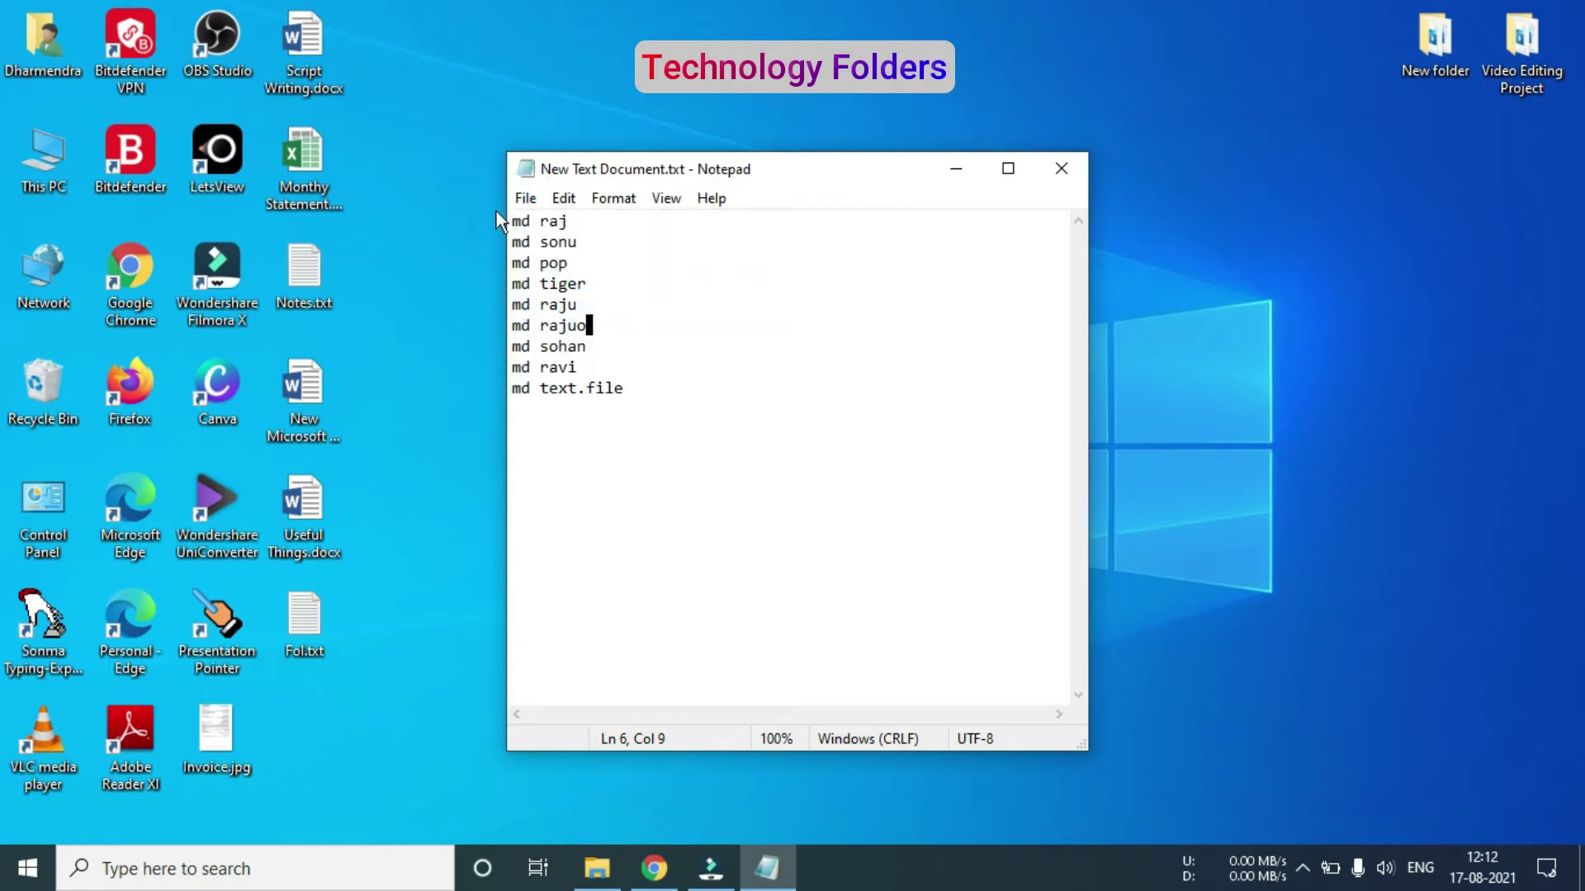
Step: Start saving the document as a new file with the Desktop as the location
{"action": "left_click", "coordinate": [525, 198]}
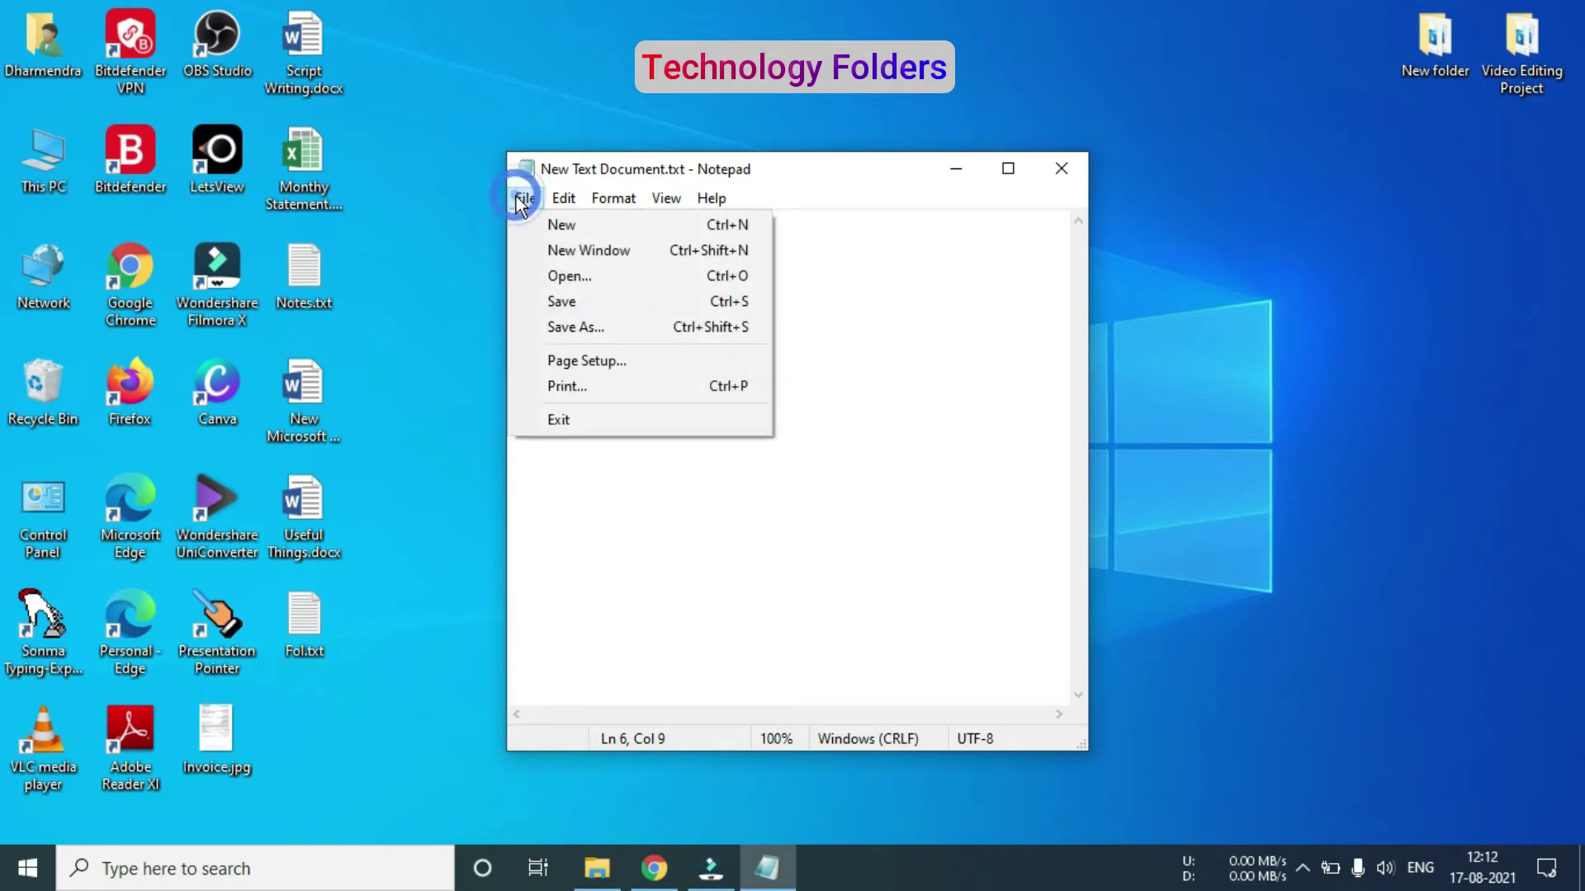
{"action": "left_click", "coordinate": [571, 327]}
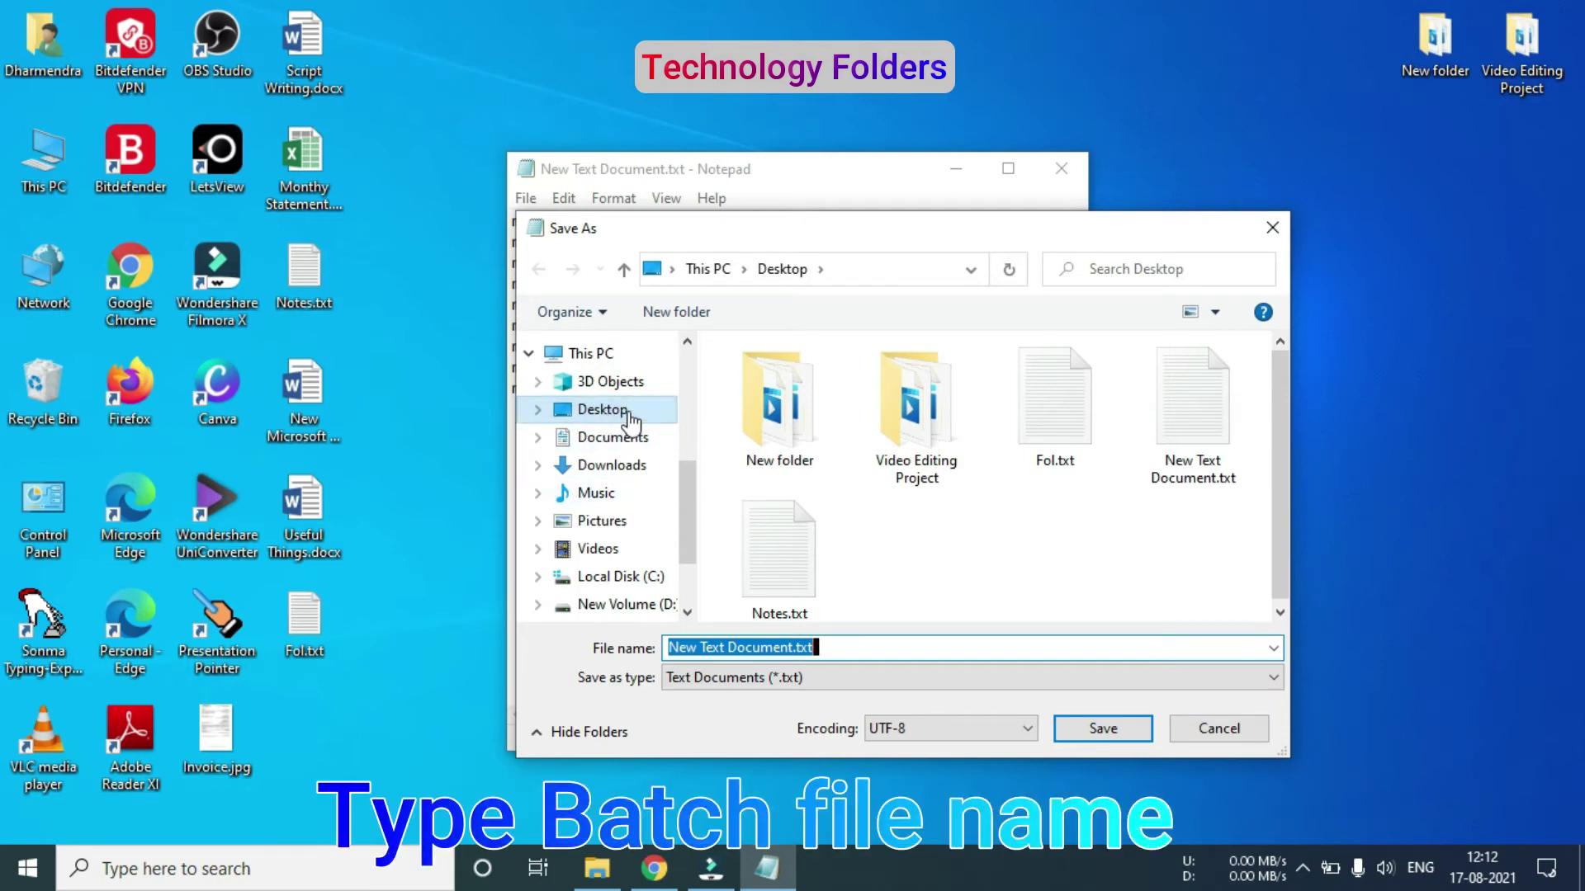
{"action": "left_click", "coordinate": [603, 409]}
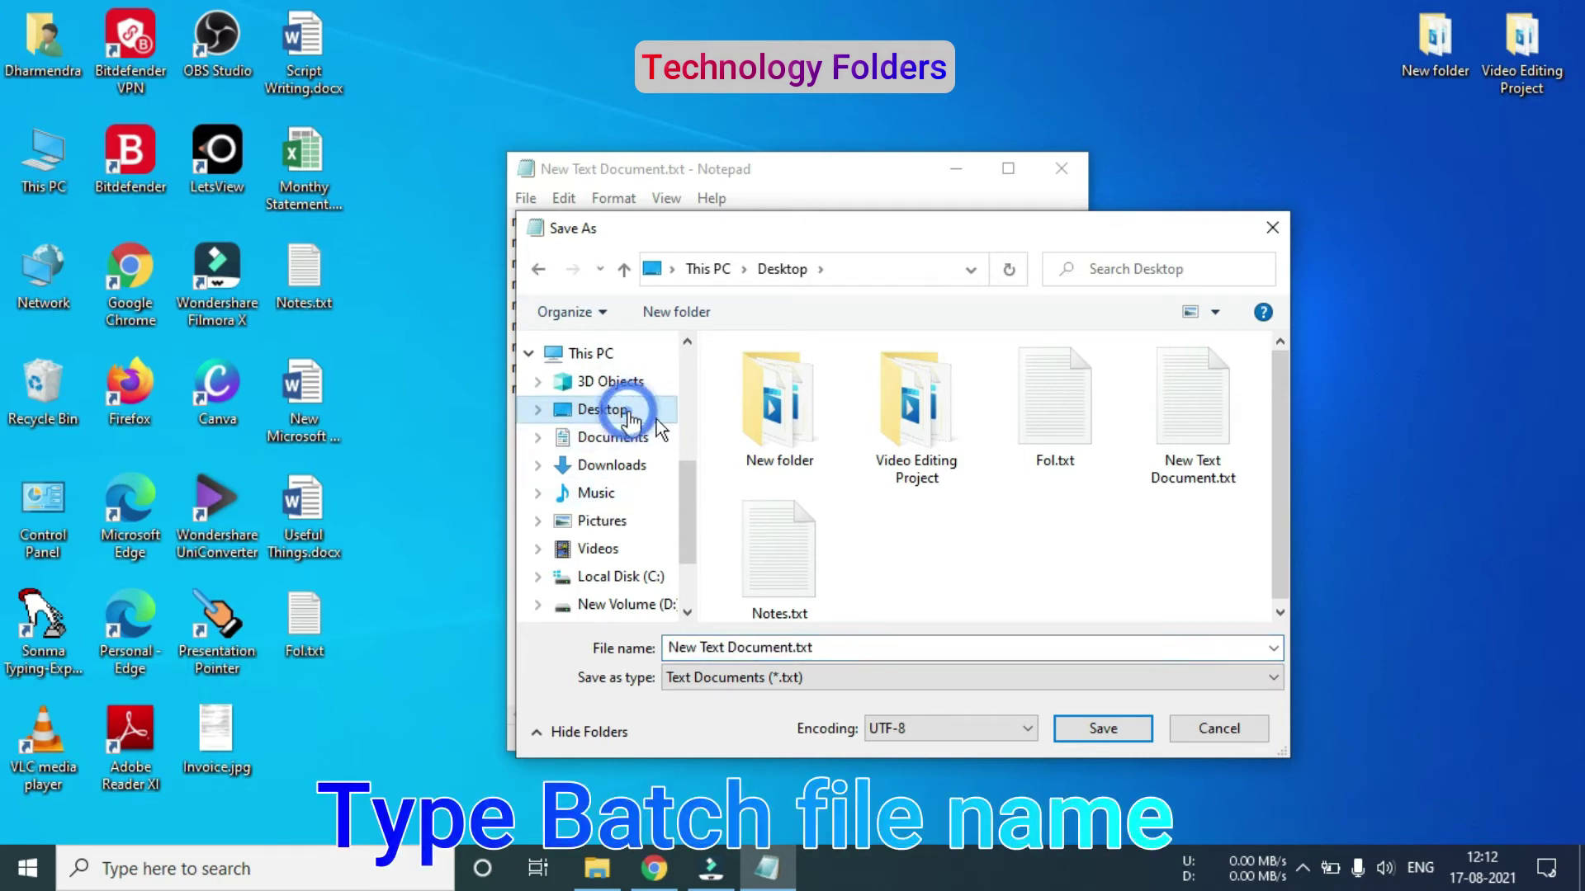
Step: Replace the base part of the file name with "folder", ahead of the extension
{"action": "left_click", "coordinate": [793, 651]}
{"action": "left_click", "coordinate": [791, 649]}
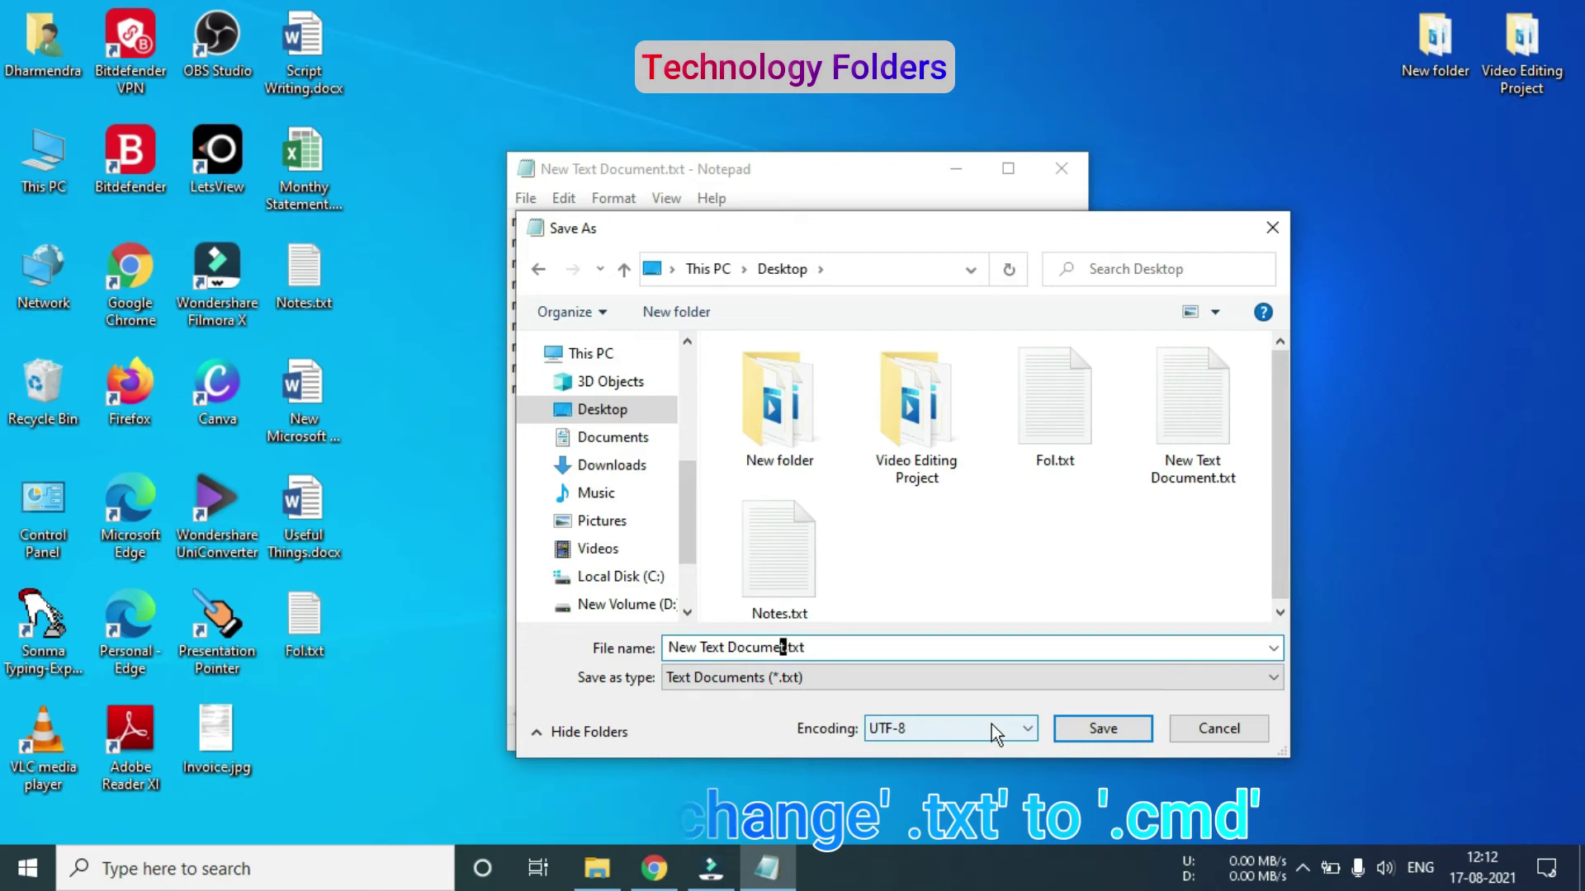
{"action": "key", "text": "BackSpace"}
{"action": "key", "text": "BackSpace"}
{"action": "key", "text": "BackSpace"}
{"action": "key", "text": "BackSpace"}
{"action": "key", "text": "BackSpace"}
{"action": "key", "text": "BackSpace"}
{"action": "key", "text": "BackSpace"}
{"action": "key", "text": "BackSpace"}
{"action": "key", "text": "BackSpace"}
{"action": "key", "text": "BackSpace"}
{"action": "key", "text": "BackSpace"}
{"action": "key", "text": "BackSpace"}
{"action": "key", "text": "BackSpace"}
{"action": "key", "text": "BackSpace"}
{"action": "key", "text": "BackSpace"}
{"action": "key", "text": "BackSpace"}
{"action": "key", "text": "BackSpace"}
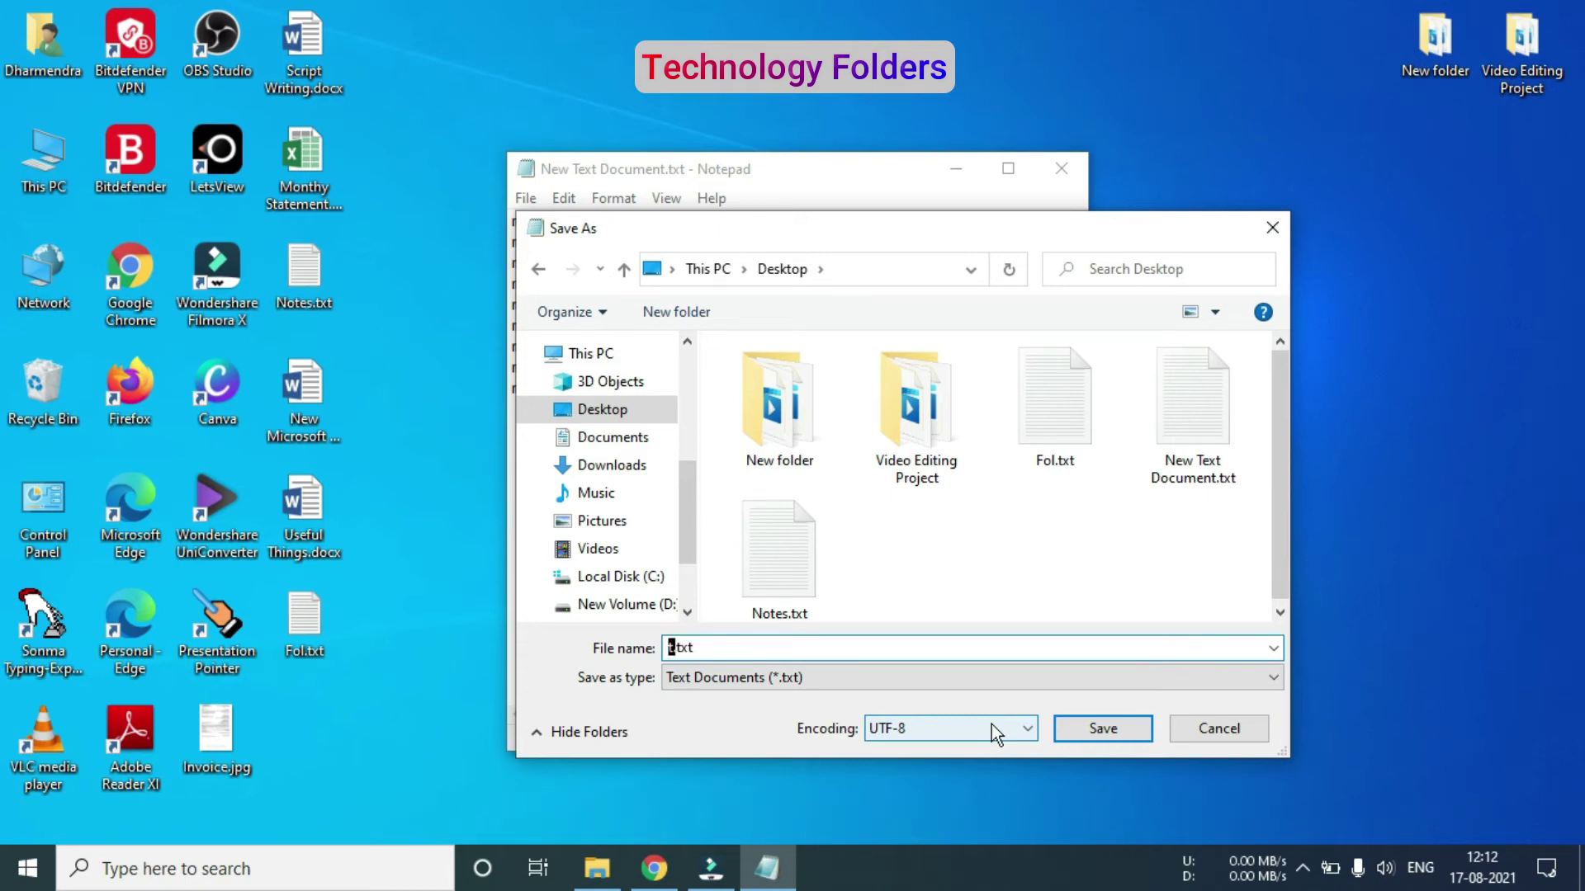
{"action": "type", "text": "d"}
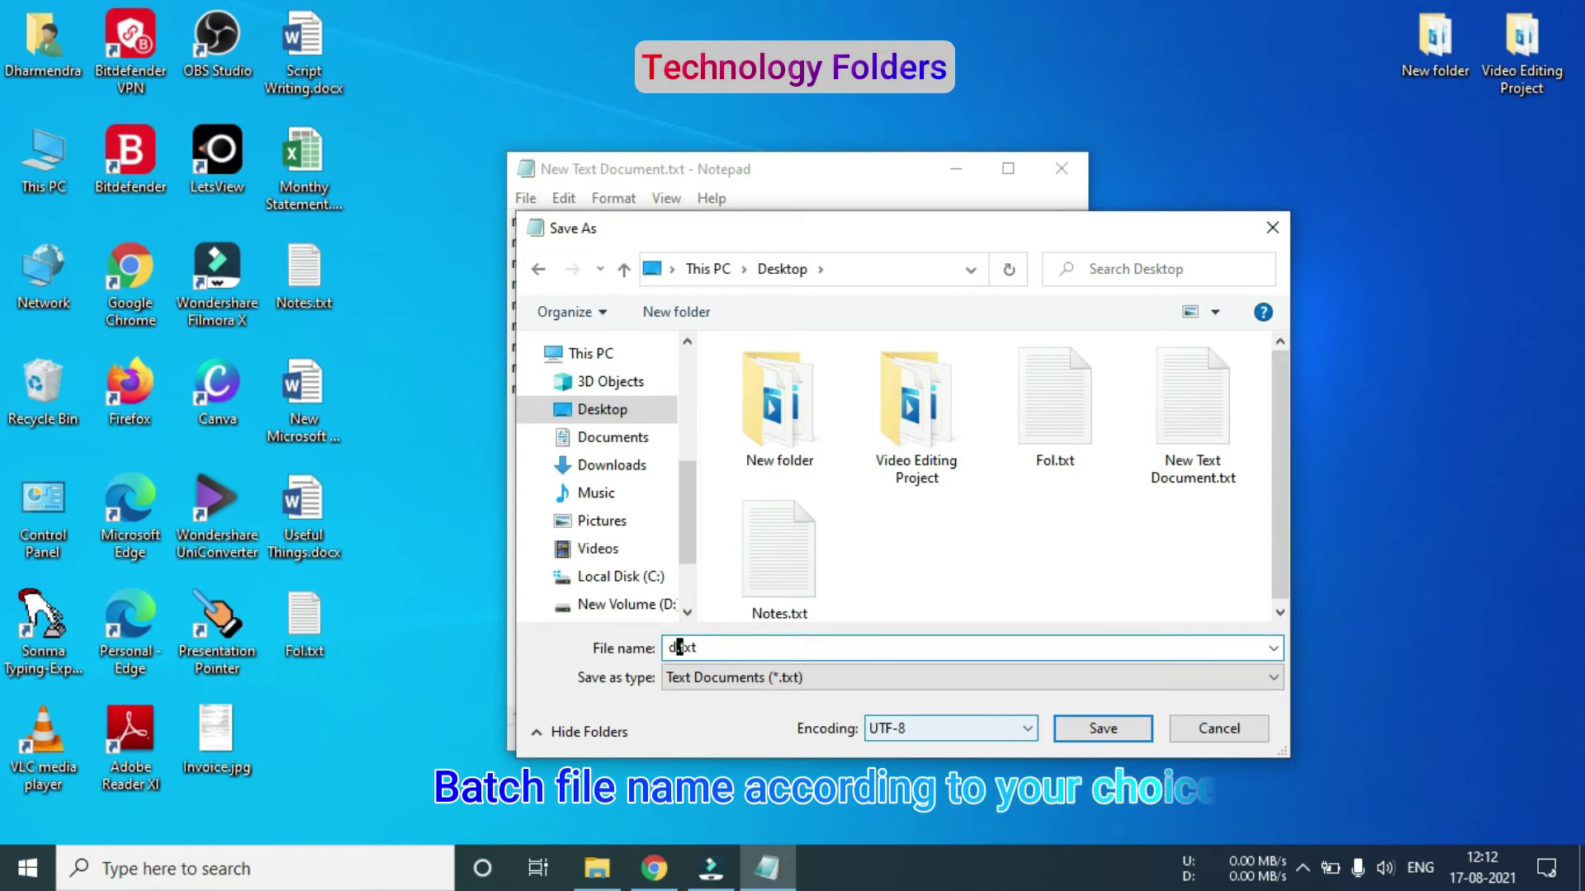
{"action": "key", "text": "BackSpace"}
{"action": "type", "text": "fol"}
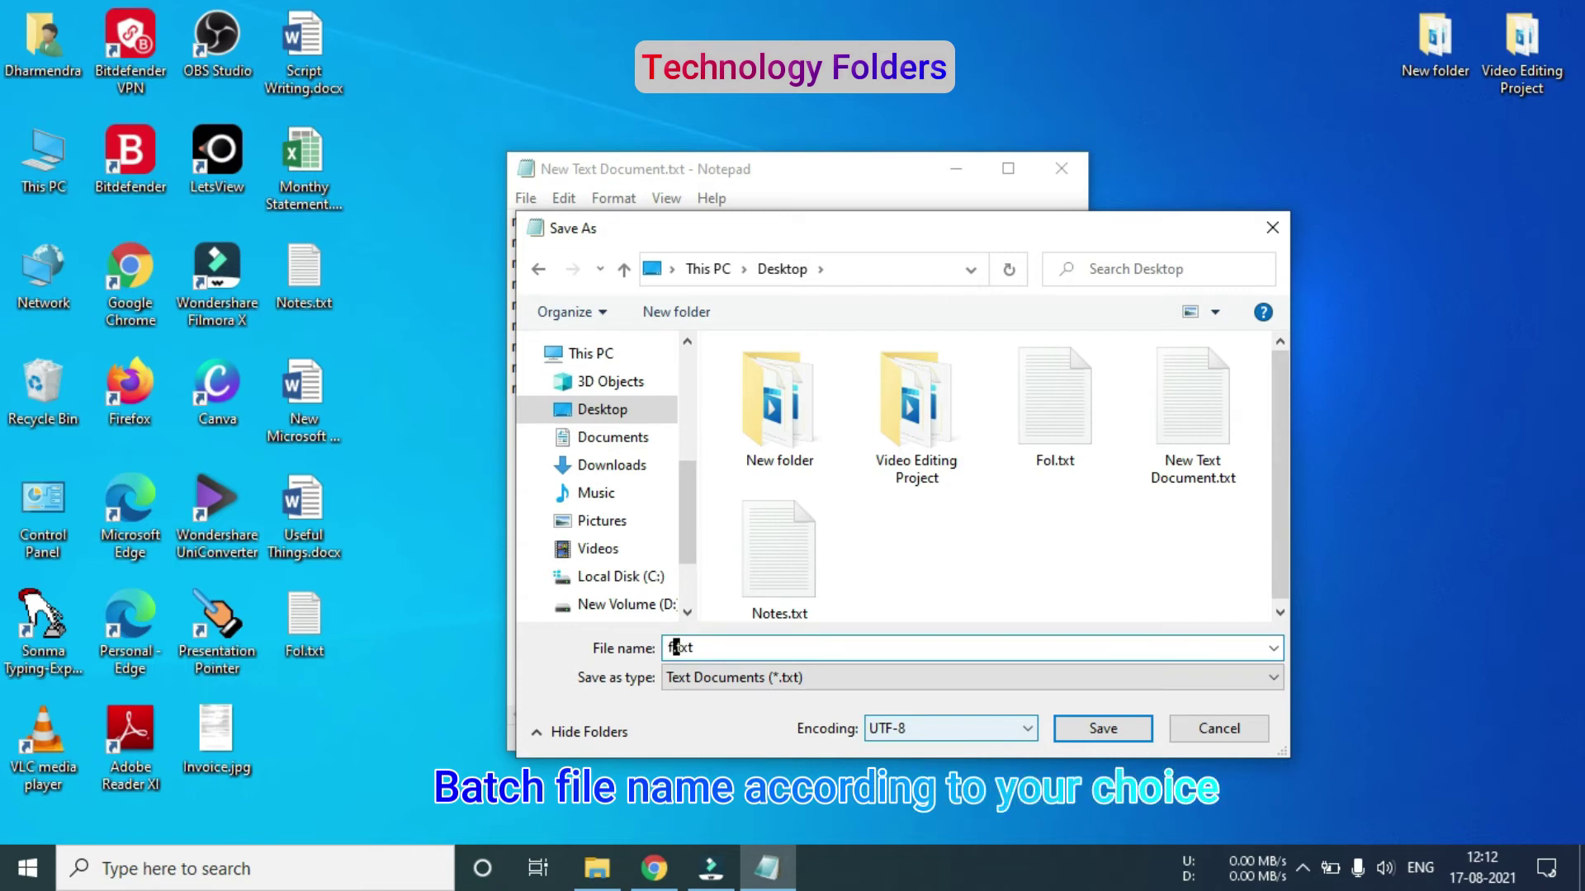
{"action": "type", "text": "der"}
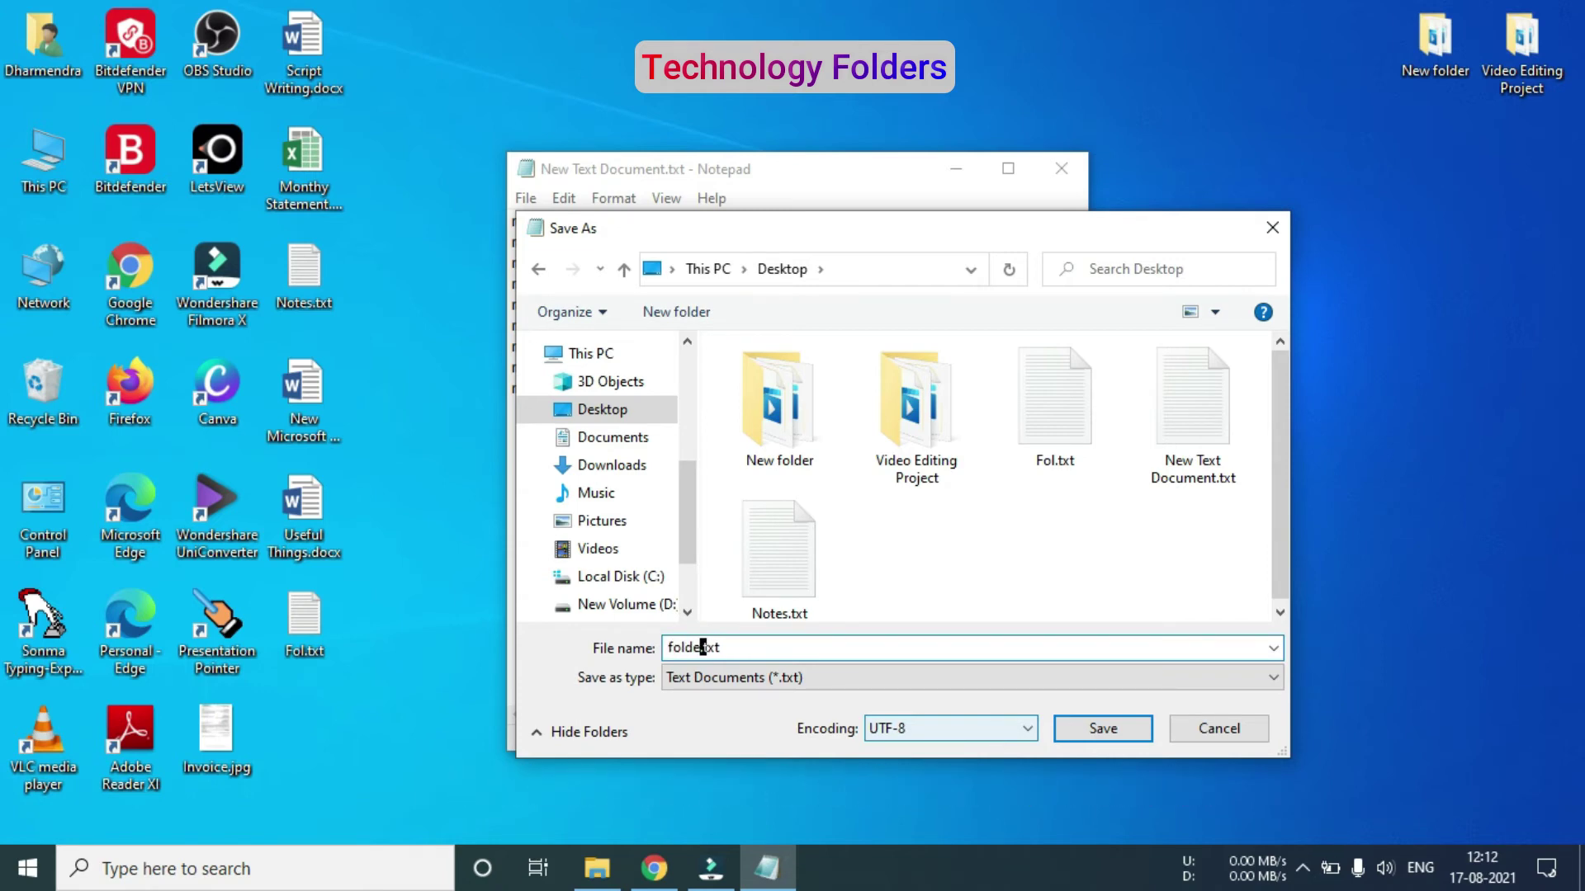
Step: Change the file extension to .cmd, save the batch file as folder.cmd and close Notepad
{"action": "left_click", "coordinate": [843, 649]}
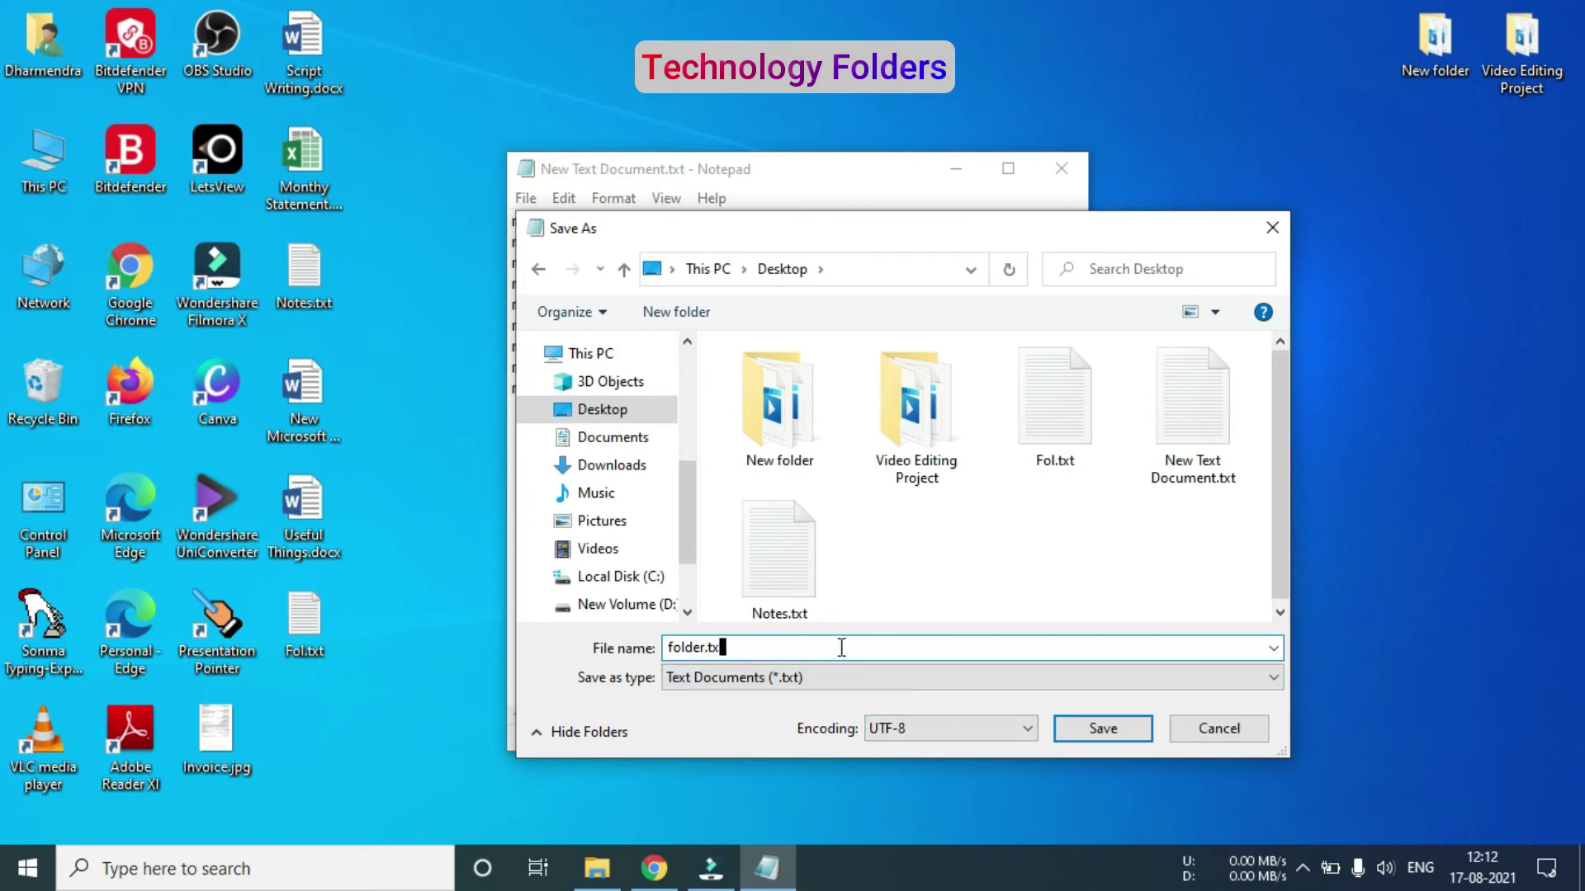
{"action": "key", "text": "BackSpace"}
{"action": "type", "text": "cmd"}
{"action": "left_click", "coordinate": [1105, 729]}
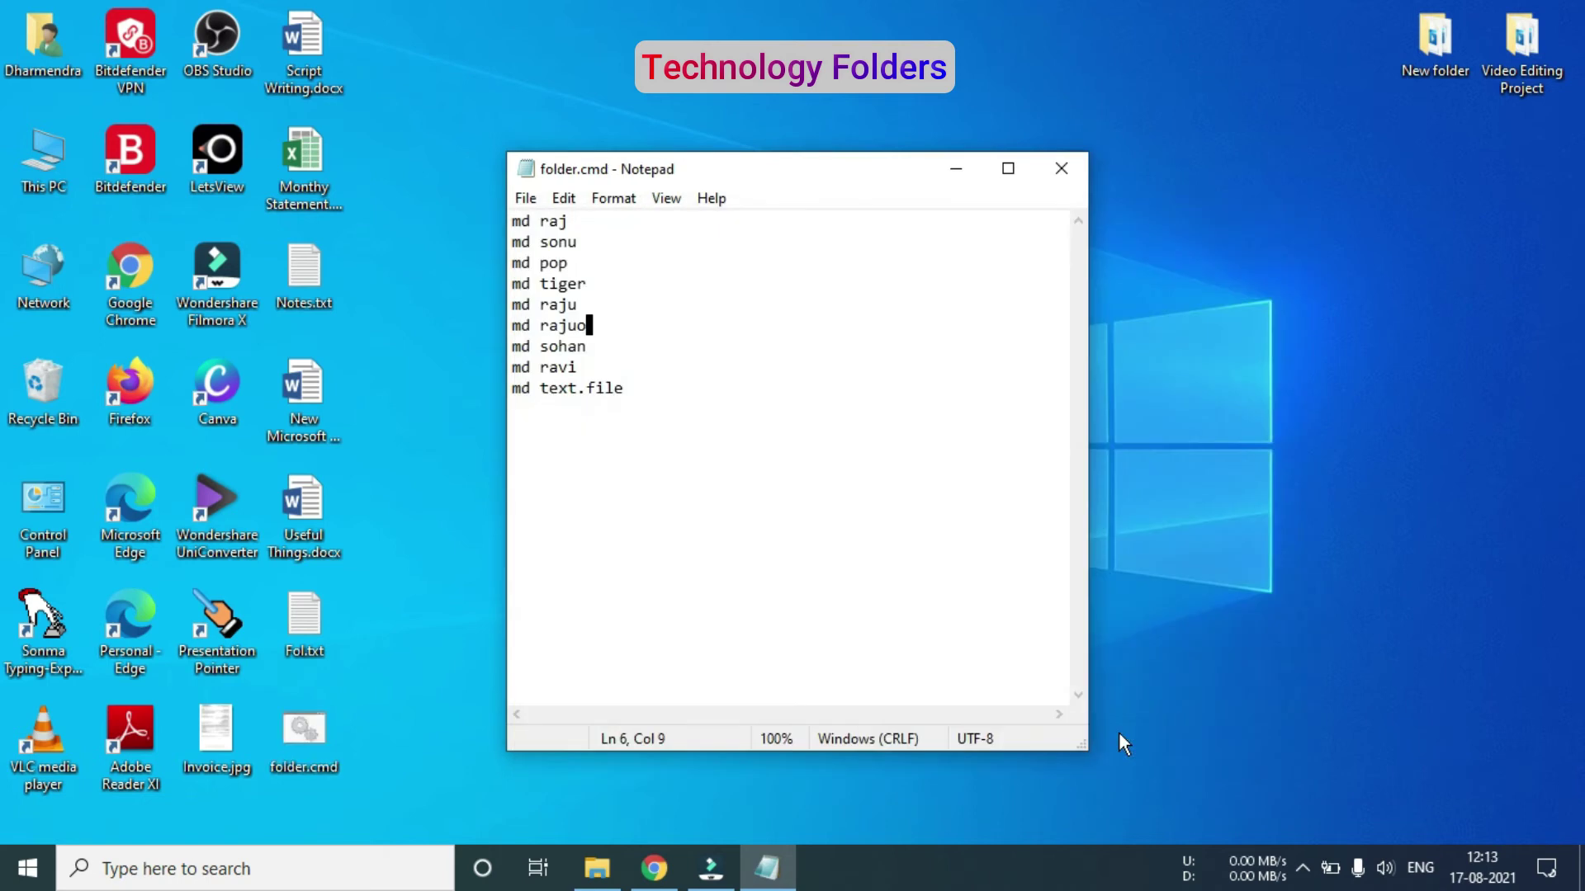
{"action": "left_click", "coordinate": [1062, 169]}
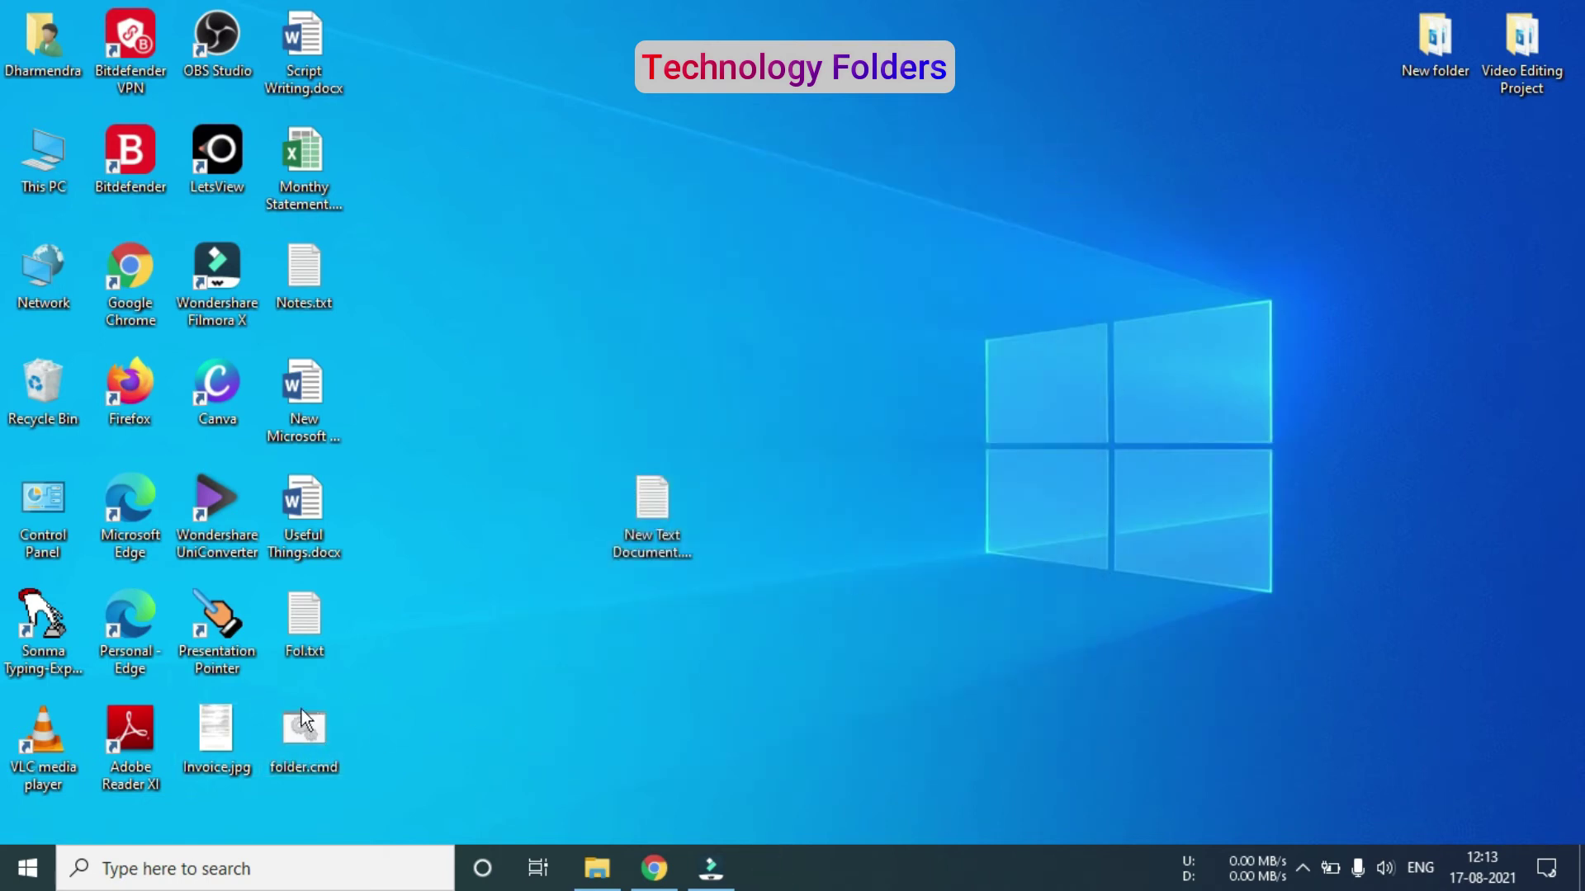
Step: Run folder.cmd from the desktop to create the listed folders, and refresh the desktop
{"action": "left_click_drag", "start_coordinate": [391, 698], "coordinate": [280, 771]}
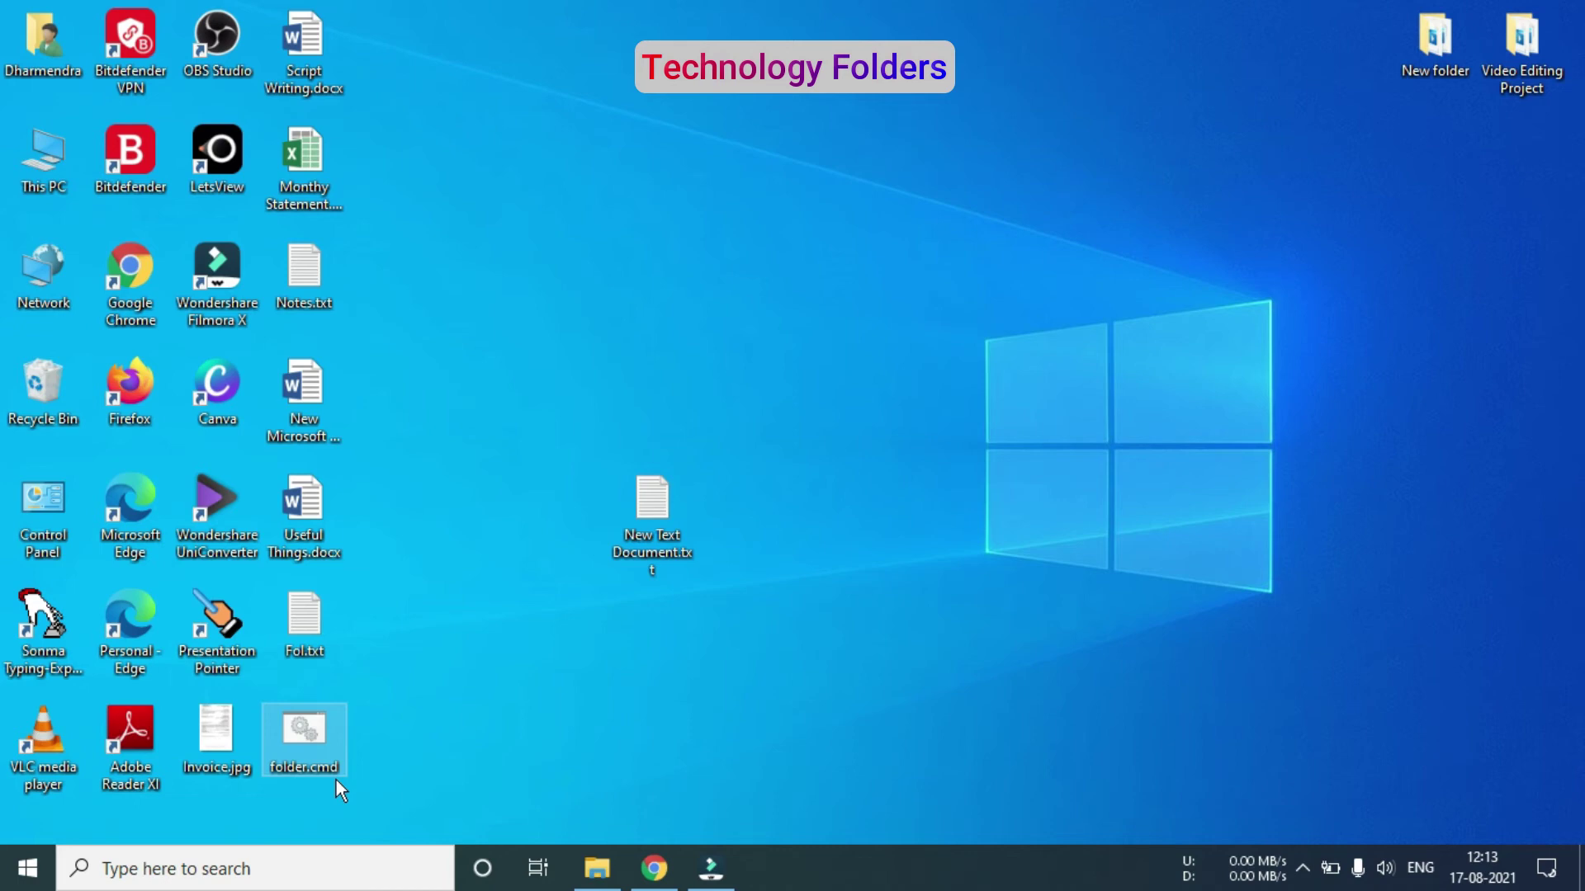
{"action": "double_click", "coordinate": [310, 743]}
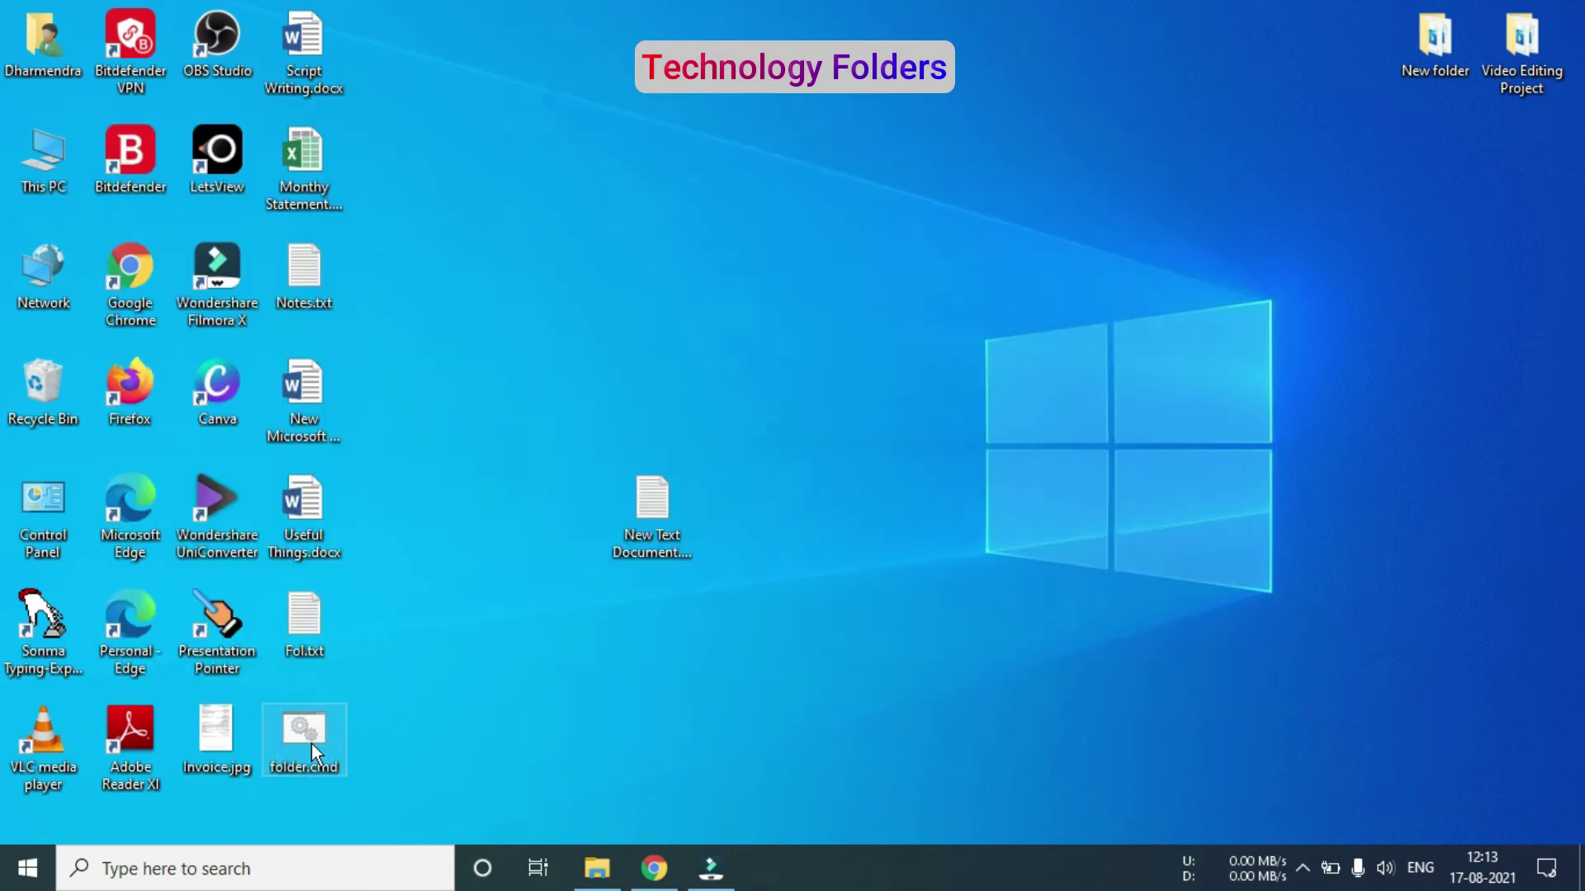
{"action": "right_click", "coordinate": [1345, 388]}
{"action": "left_click", "coordinate": [1364, 446]}
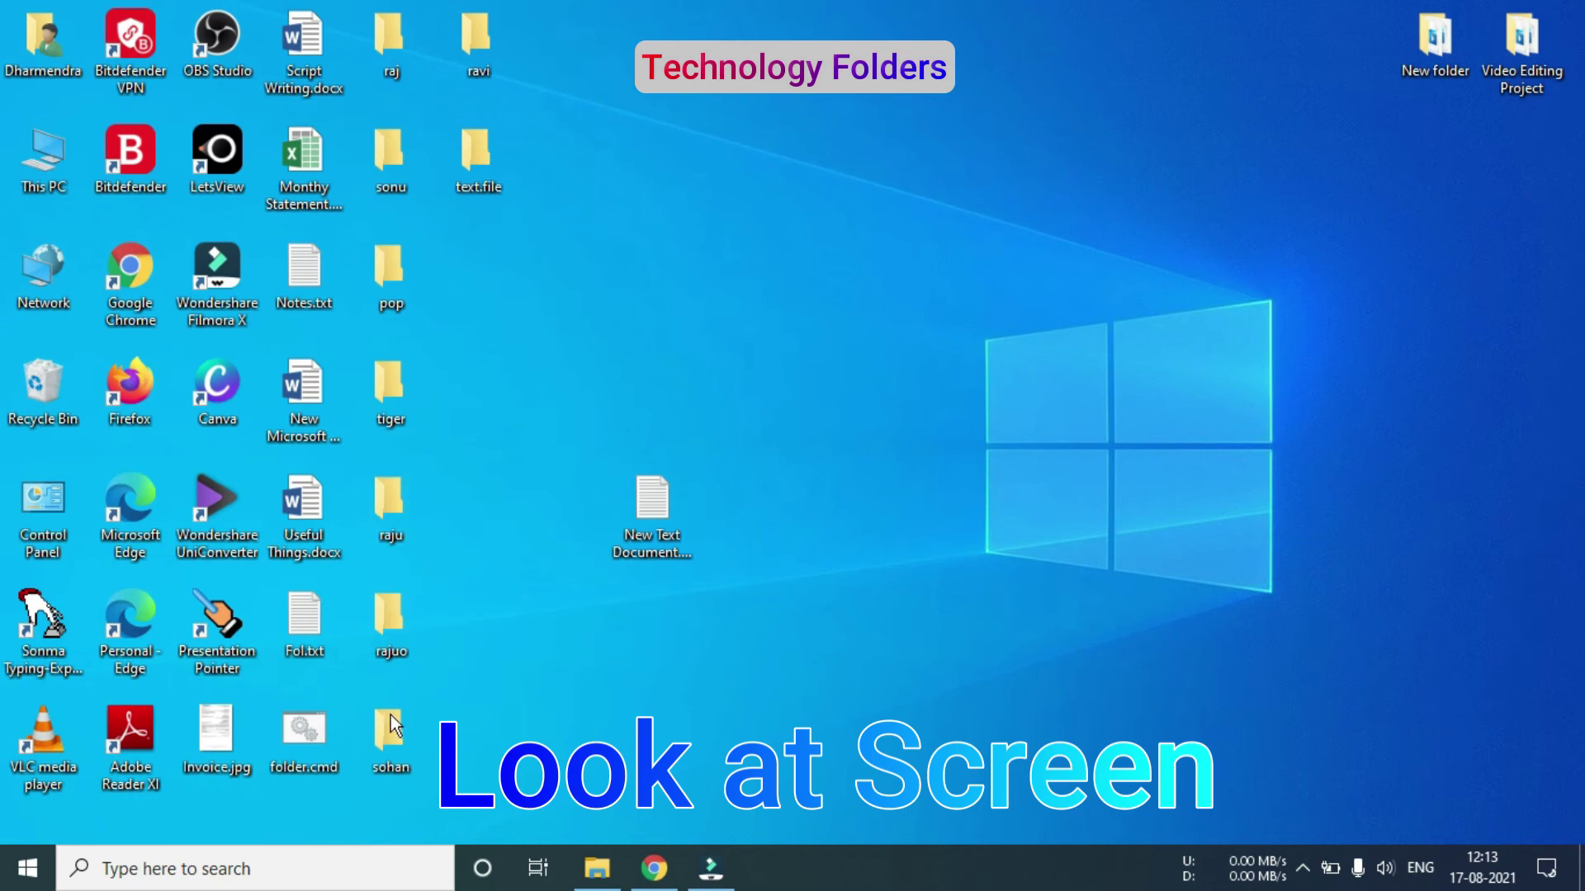
{"action": "mouse_move", "coordinate": [392, 727]}
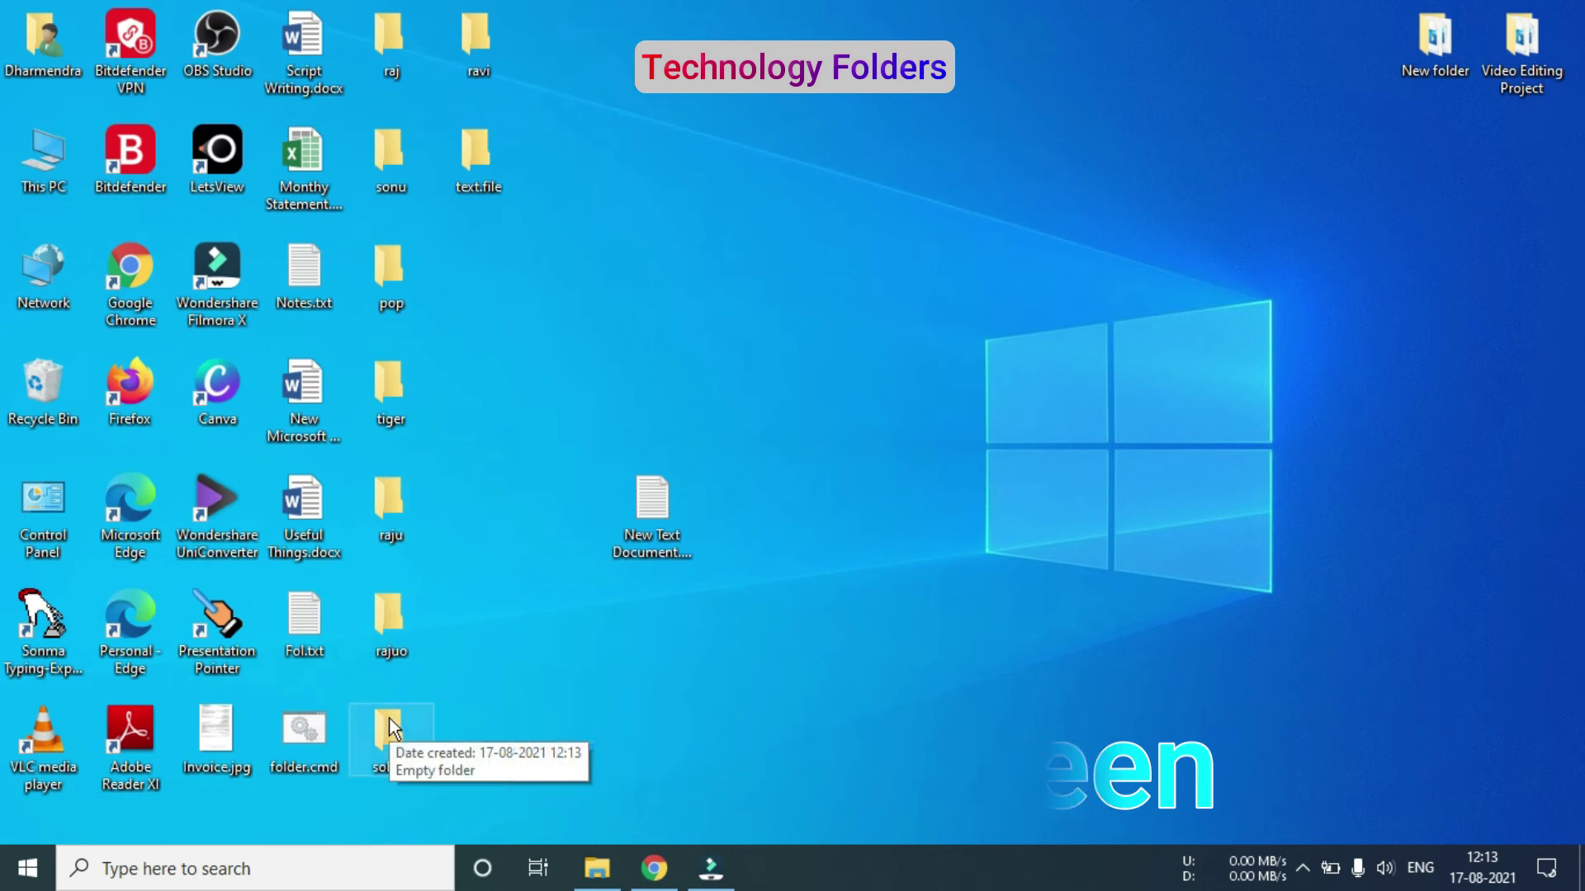